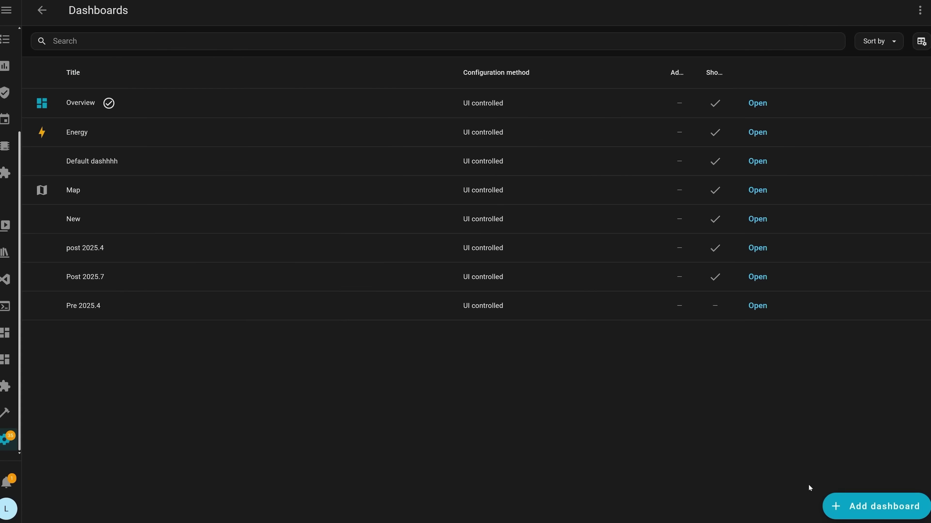
Add the Home dashboard and view its Lights, Climate and Security summary pages in turn.
click(894, 513)
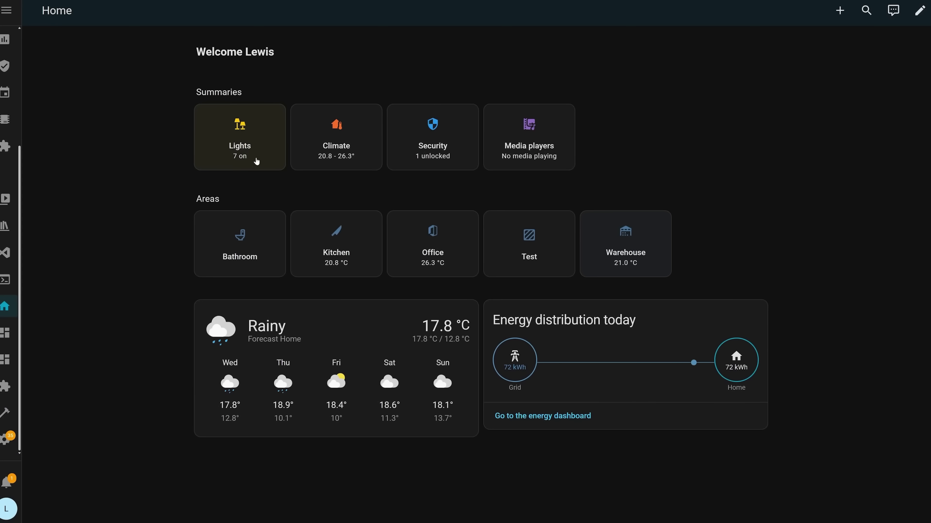
click(242, 158)
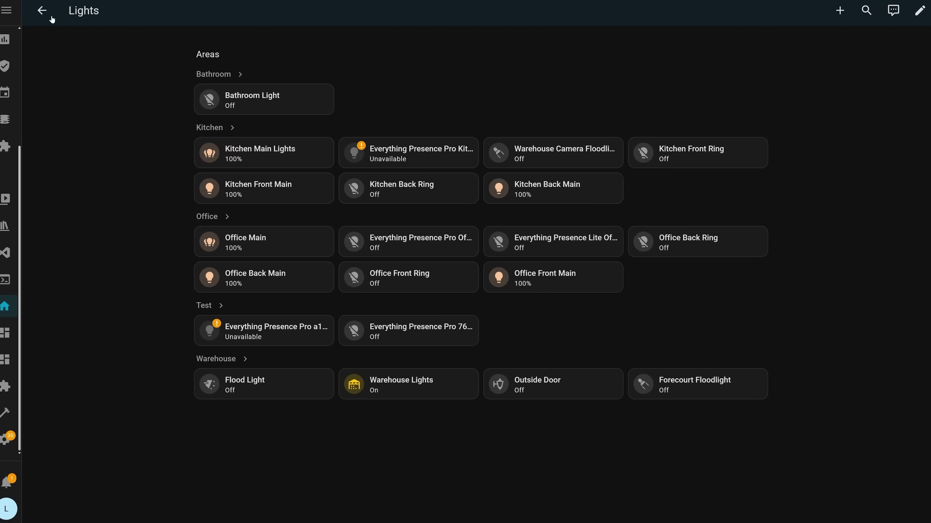
click(41, 10)
click(340, 141)
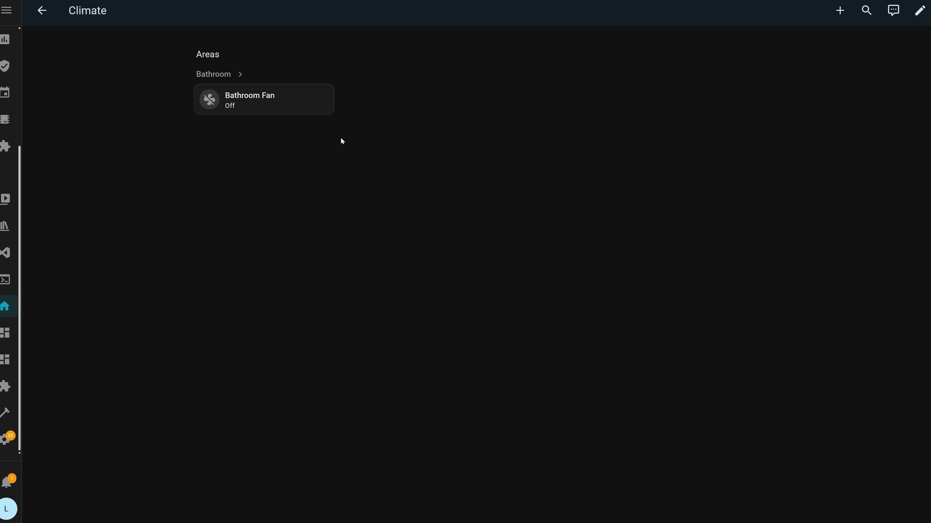
click(42, 10)
click(423, 125)
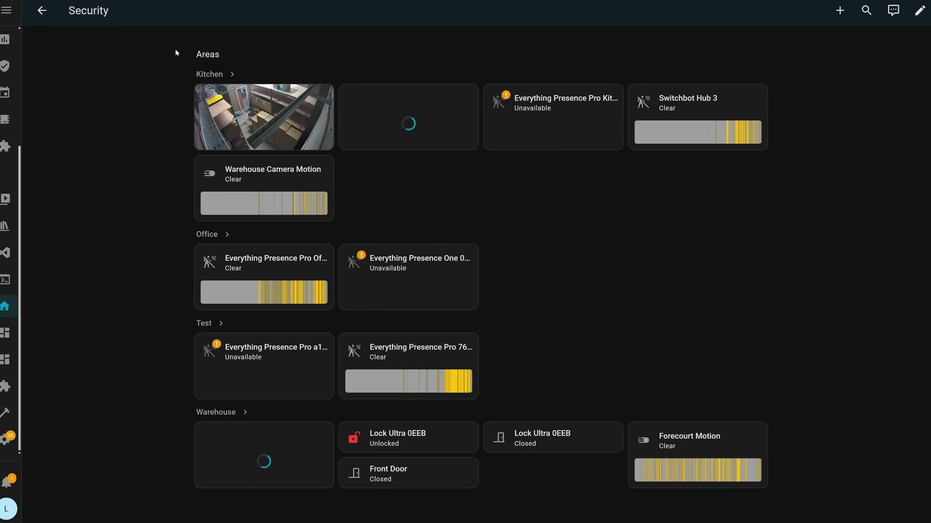
click(42, 10)
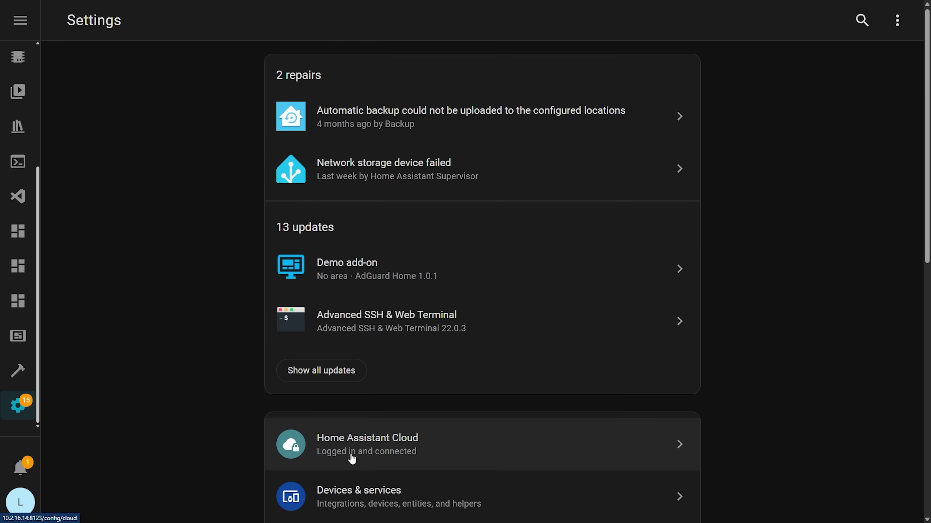
Go to System > Labs and begin enabling the Purpose-specific triggers and conditions preview.
scroll(295, 457, down, 8)
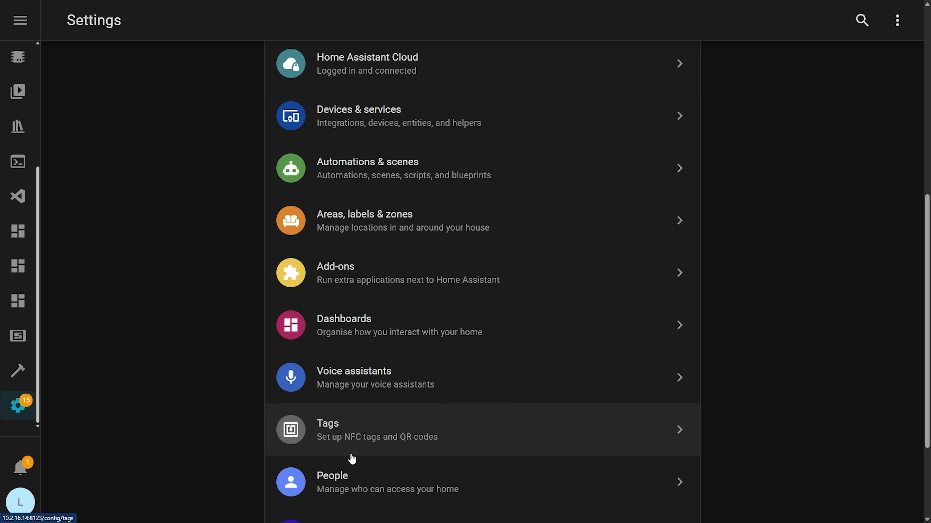
scroll(359, 493, down, 3)
click(364, 453)
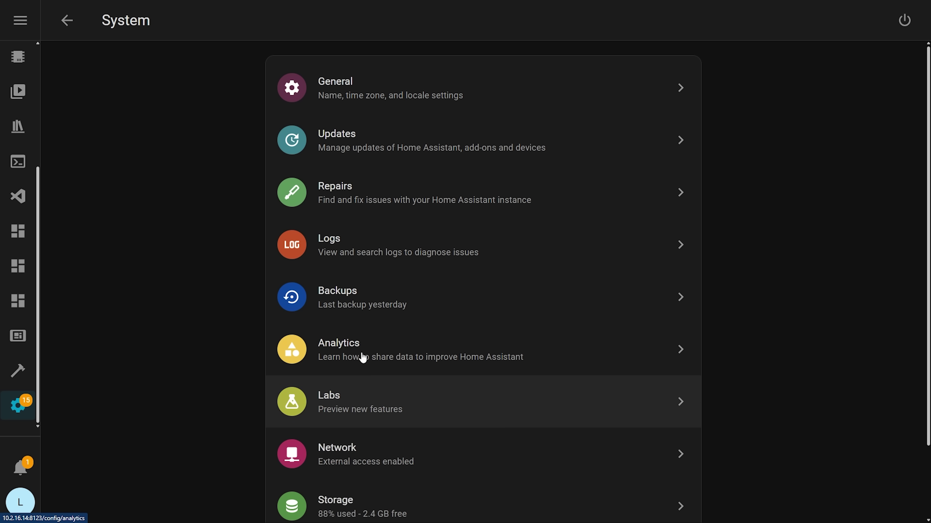
click(361, 408)
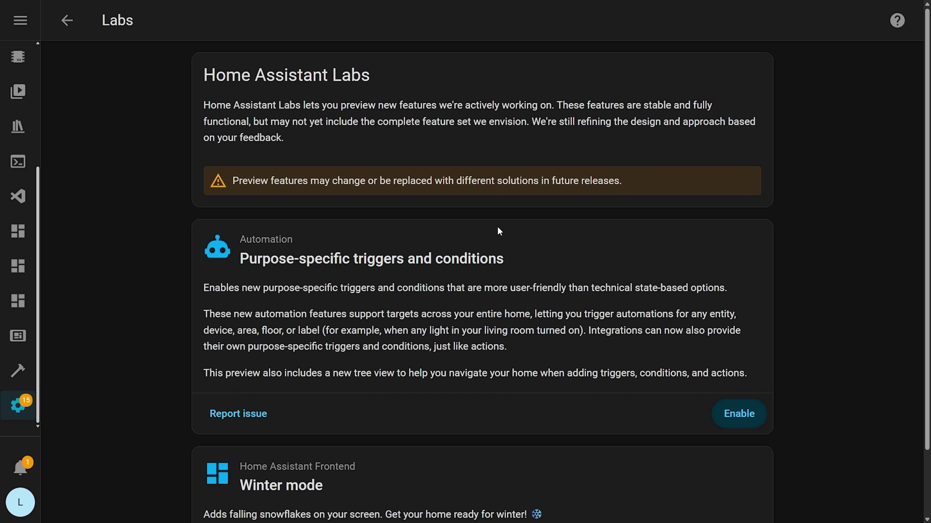
scroll(498, 230, down, 2)
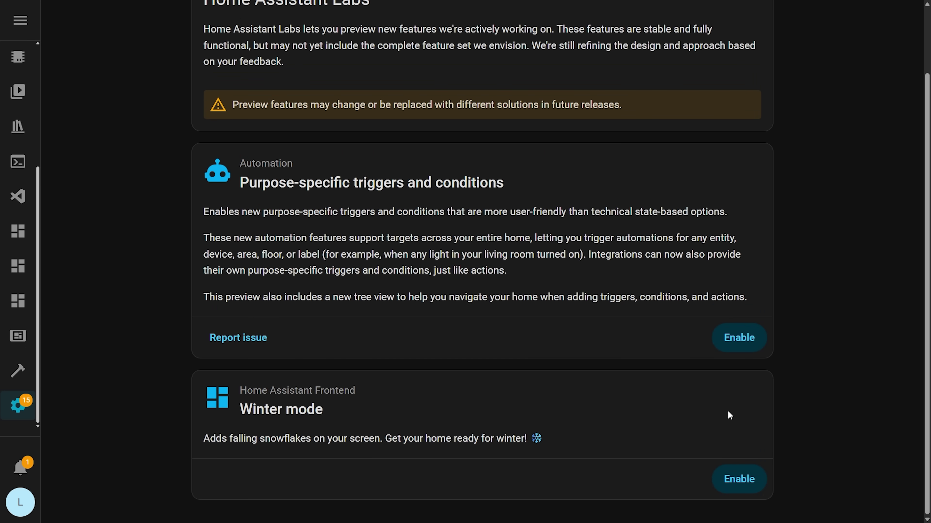
click(735, 339)
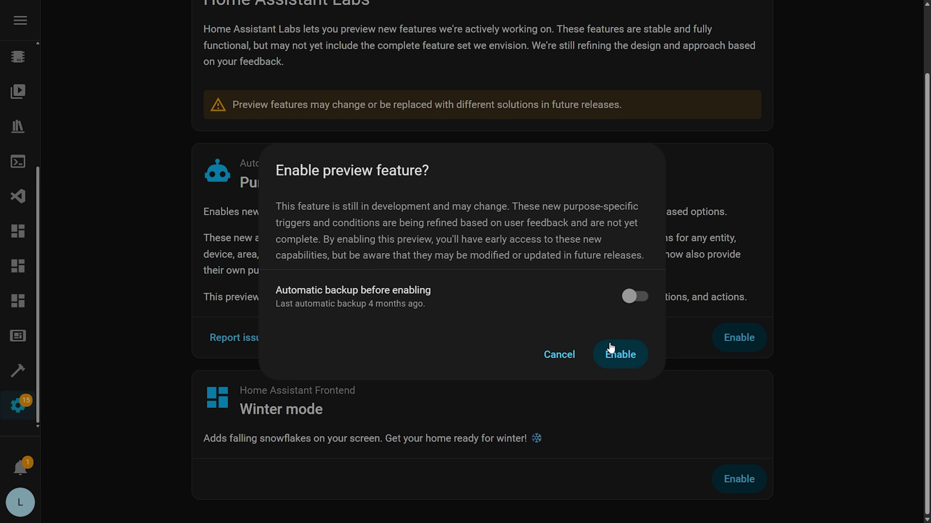
Enable, then disable, the triggers preview and turn on the Winter mode preview.
click(637, 354)
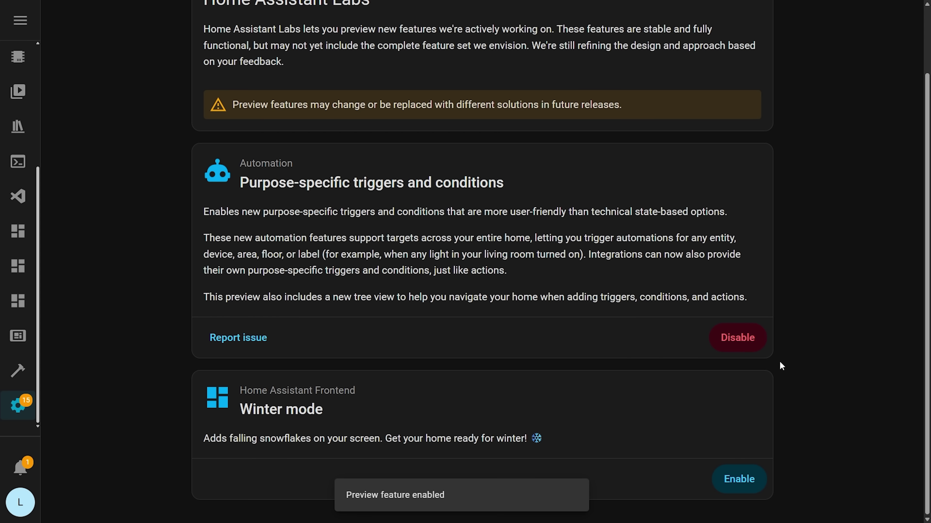
click(728, 353)
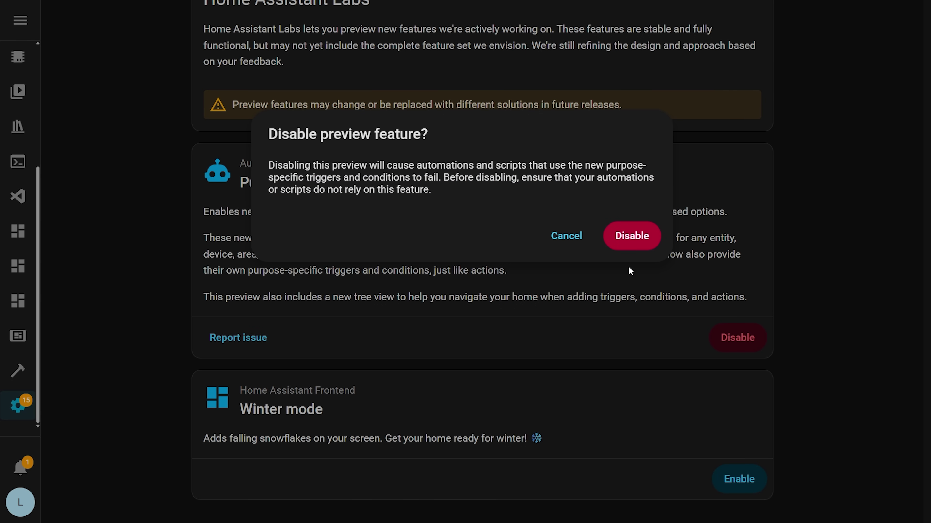
click(638, 249)
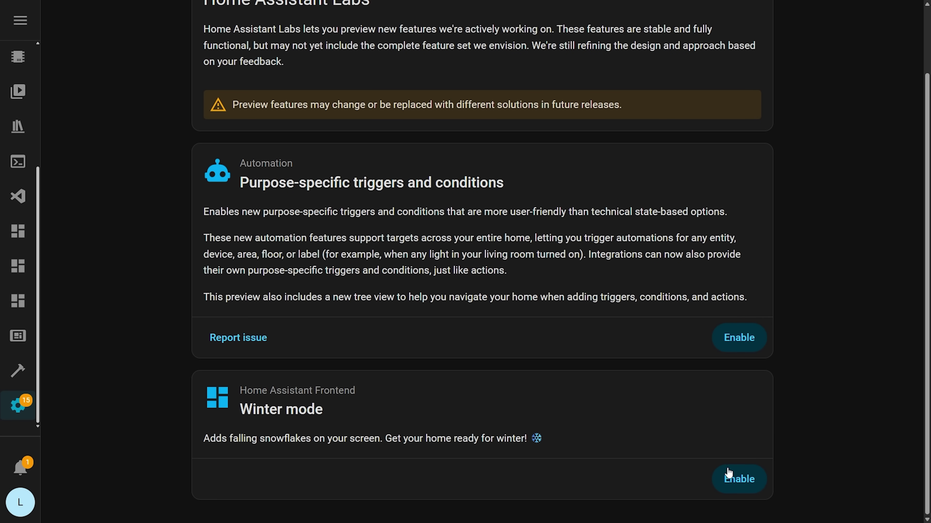
click(730, 472)
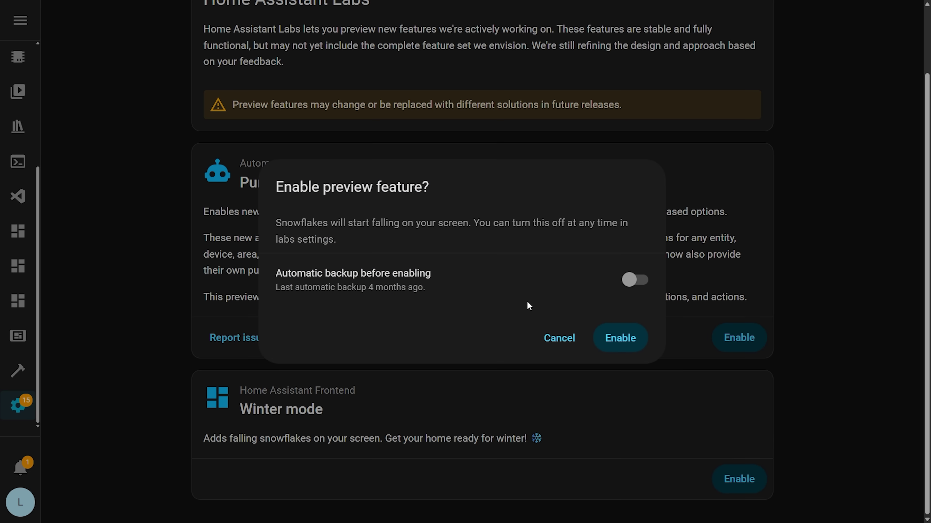
click(622, 339)
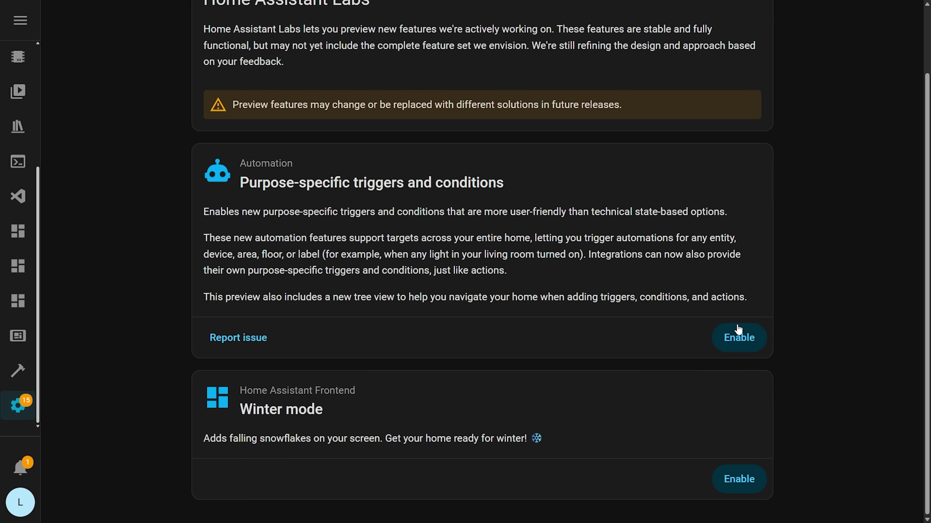
Re-enable Purpose-specific triggers and conditions, then go to the Automations list from Settings.
click(739, 331)
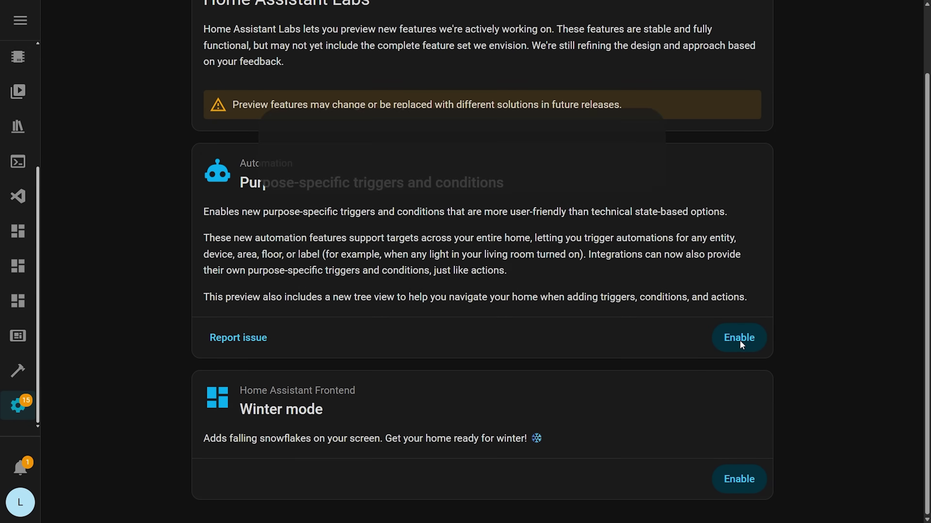
click(623, 361)
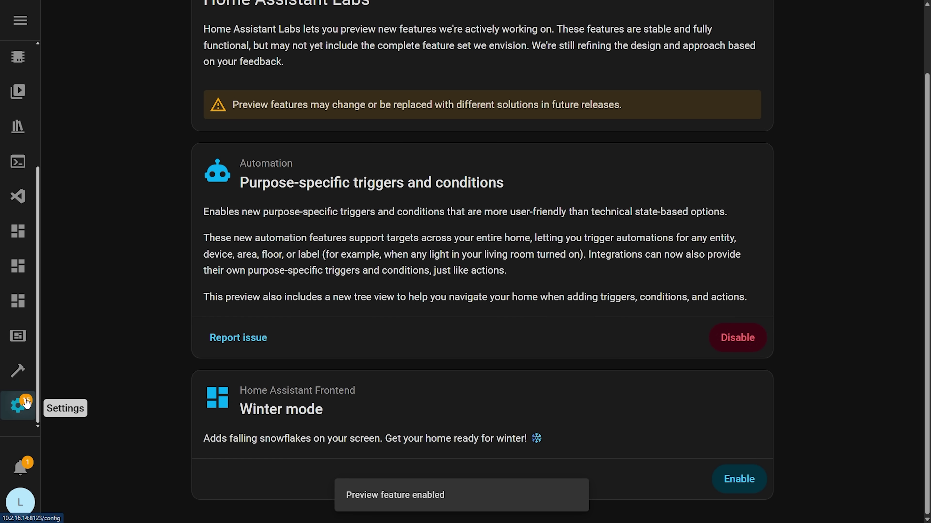
click(18, 405)
scroll(385, 368, down, 5)
scroll(385, 367, down, 1)
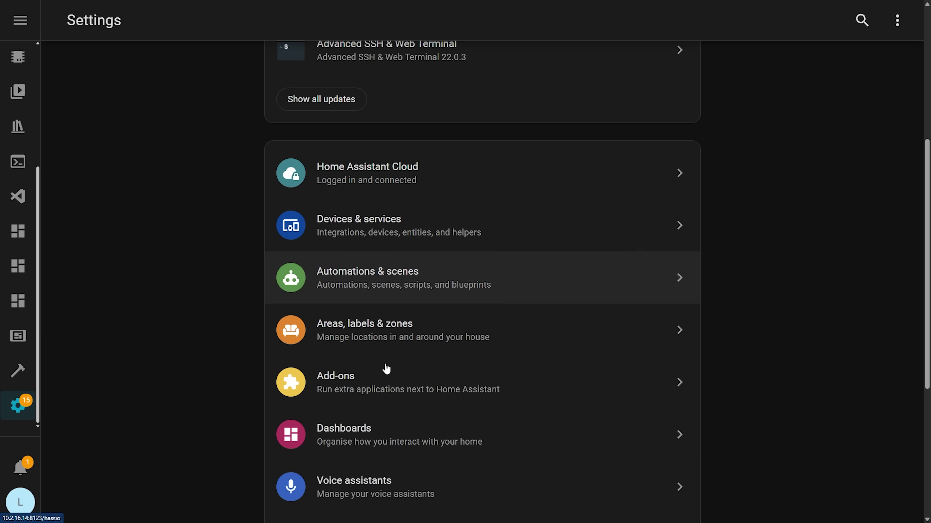
click(416, 294)
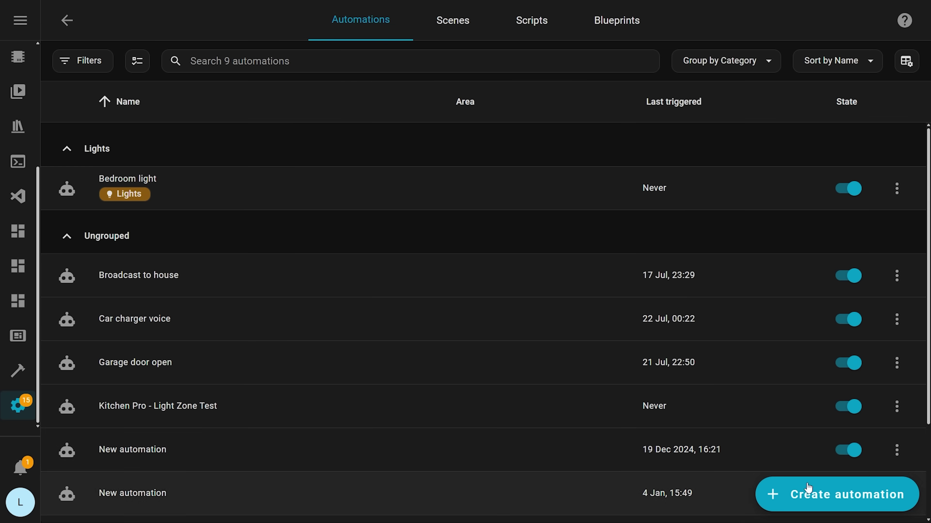
Create a blank new automation and bring up its Add trigger picker.
click(820, 495)
click(457, 222)
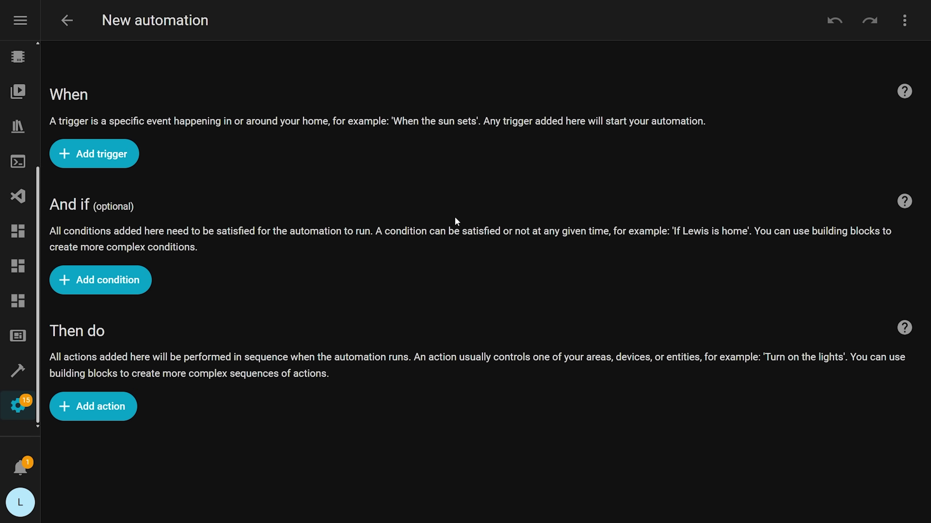
click(98, 163)
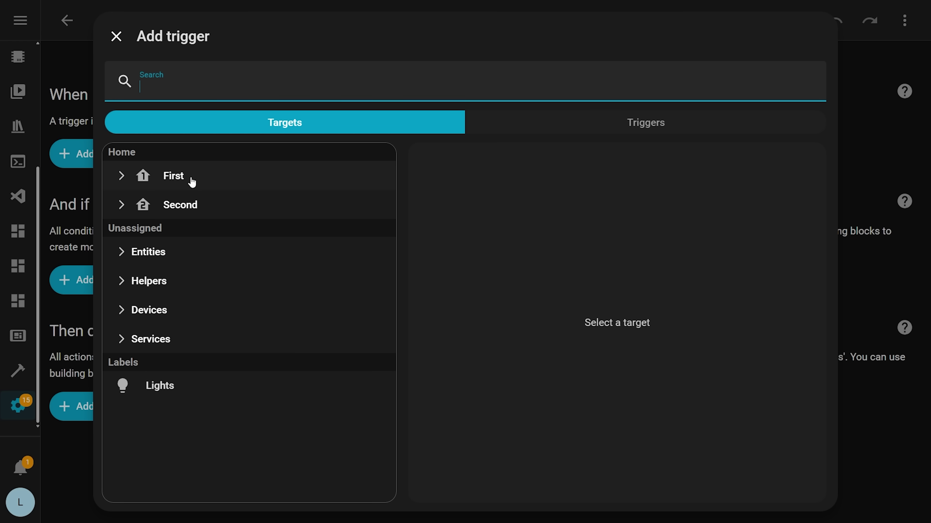
Expand the First and Second floors and view triggers for Kitchen Lights and Kitchen Speaker.
click(123, 179)
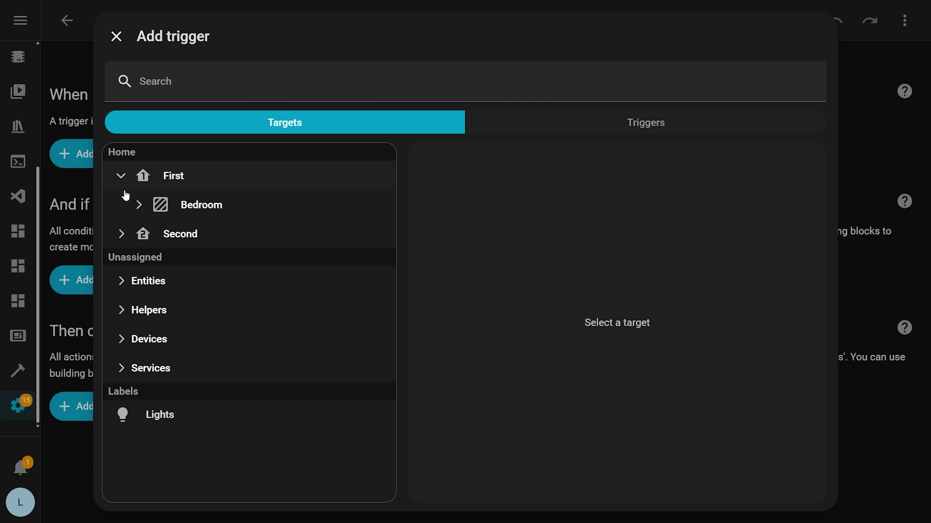
click(122, 235)
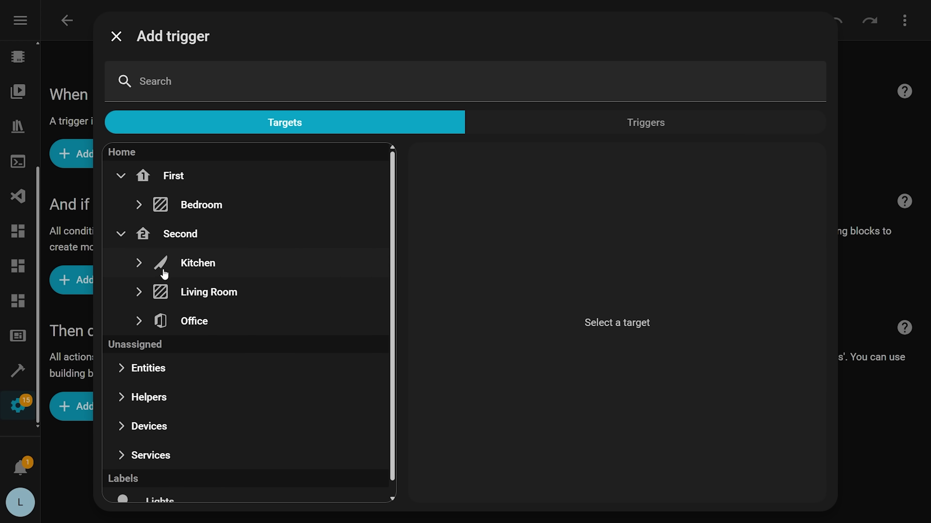
click(139, 206)
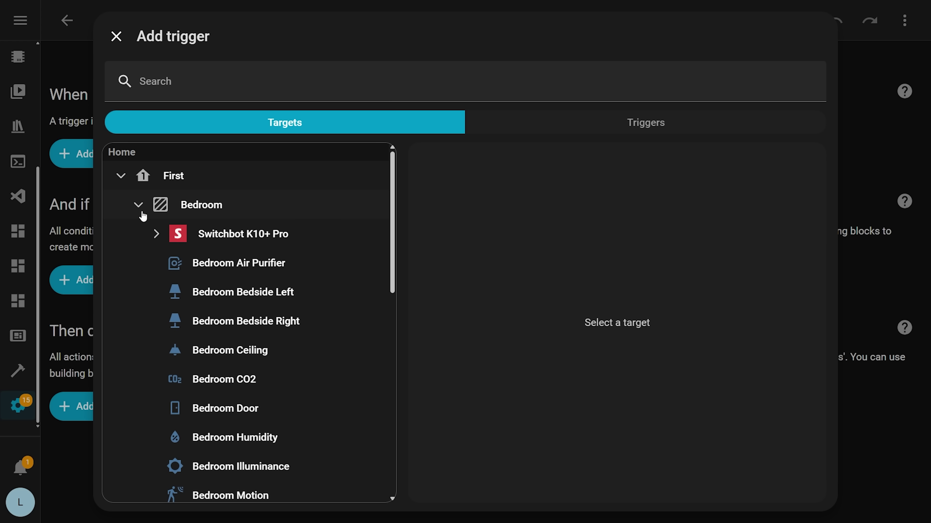
click(139, 206)
click(139, 264)
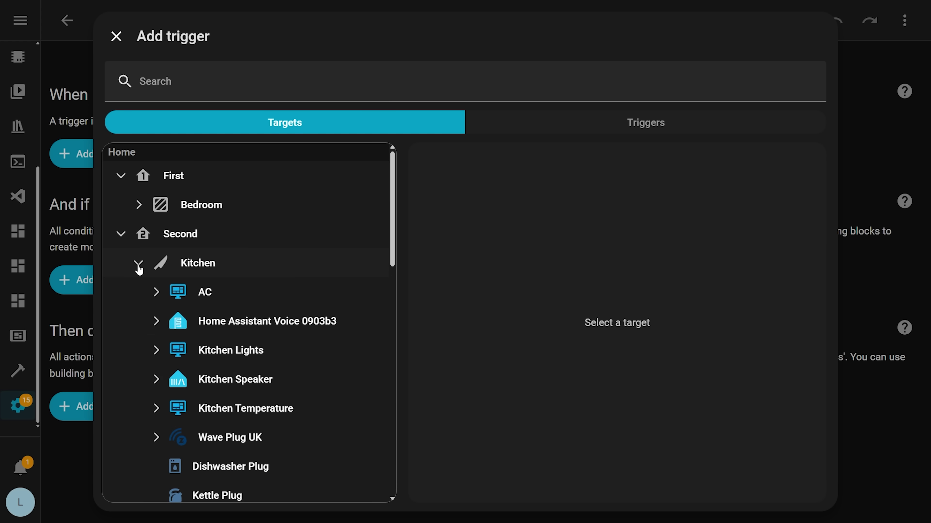
scroll(249, 408, down, 4)
scroll(249, 409, up, 2)
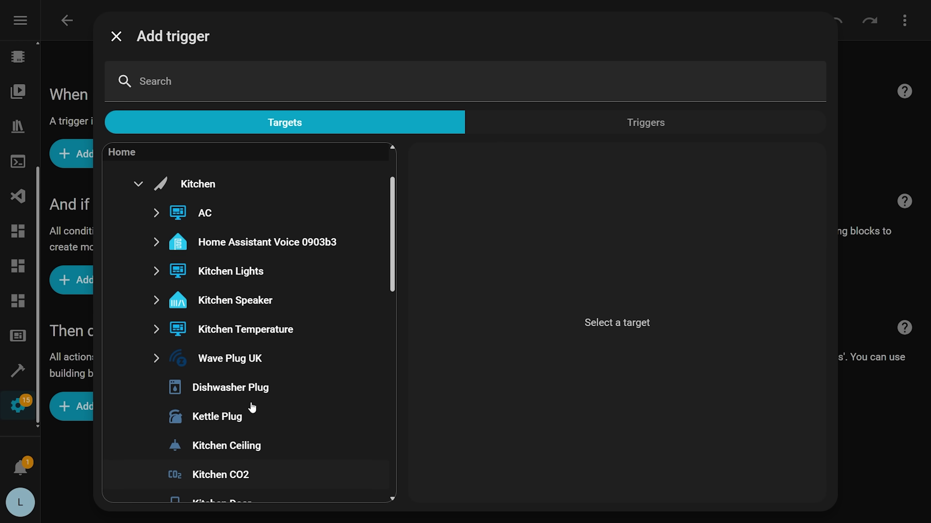
click(260, 284)
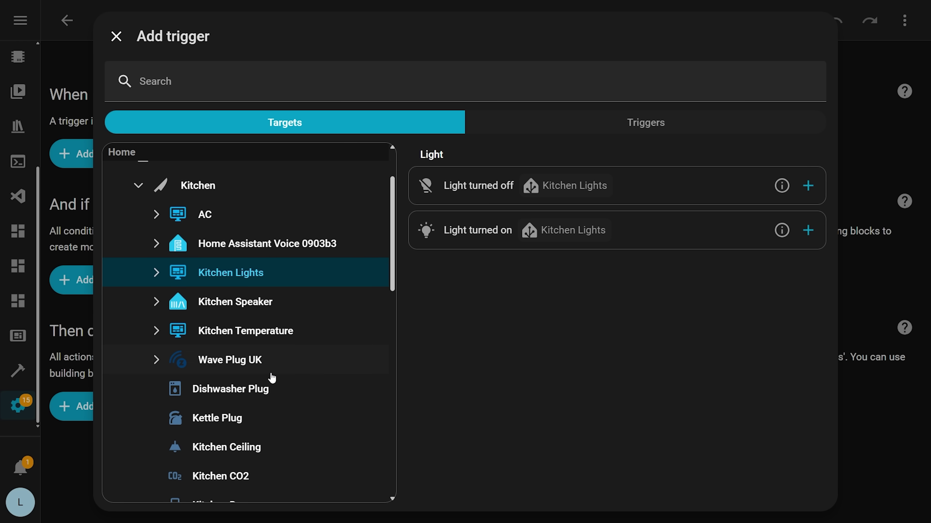
scroll(272, 378, down, 1)
click(283, 275)
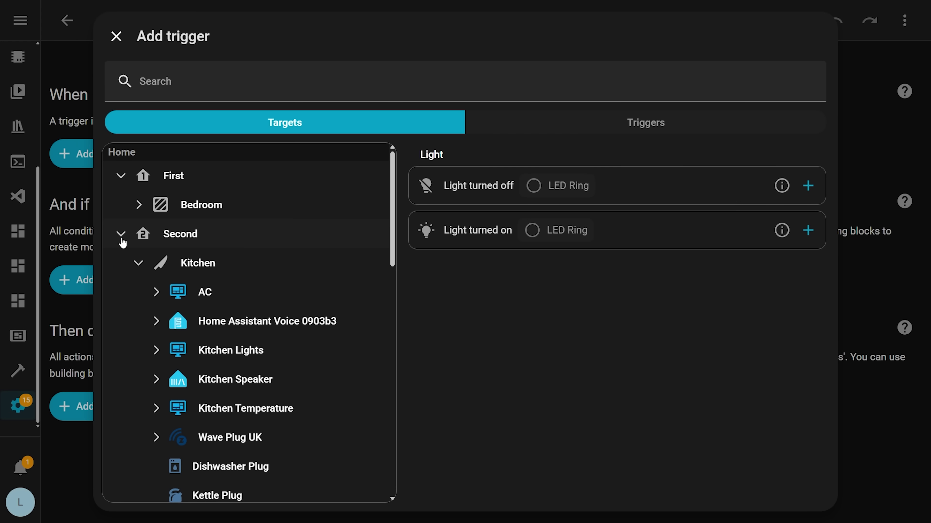
Collapse the Second floor and browse the unassigned Entities, Helpers and Devices groups.
click(121, 234)
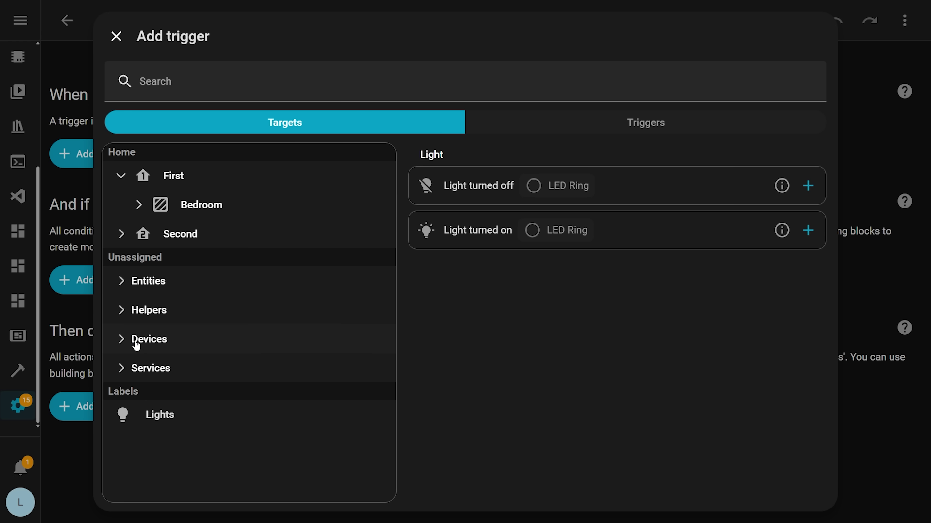
click(122, 288)
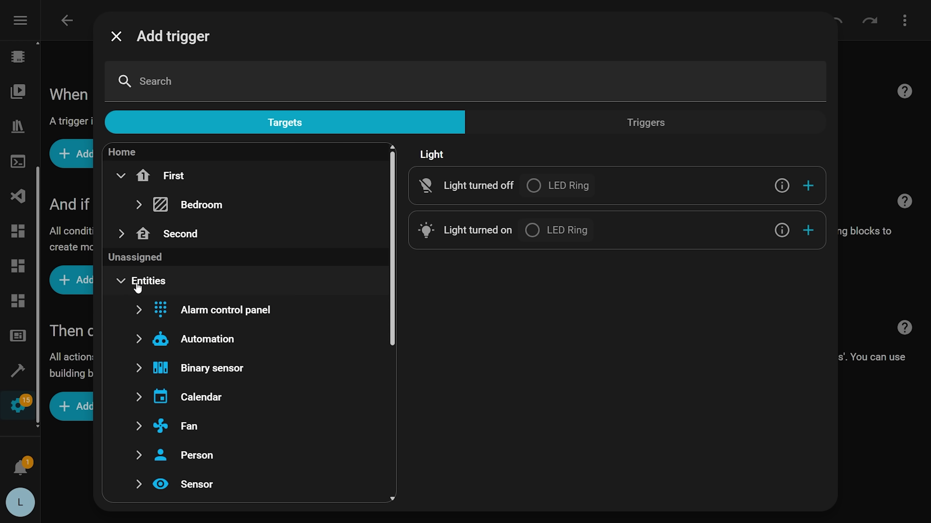
scroll(242, 421, down, 3)
scroll(243, 423, down, 3)
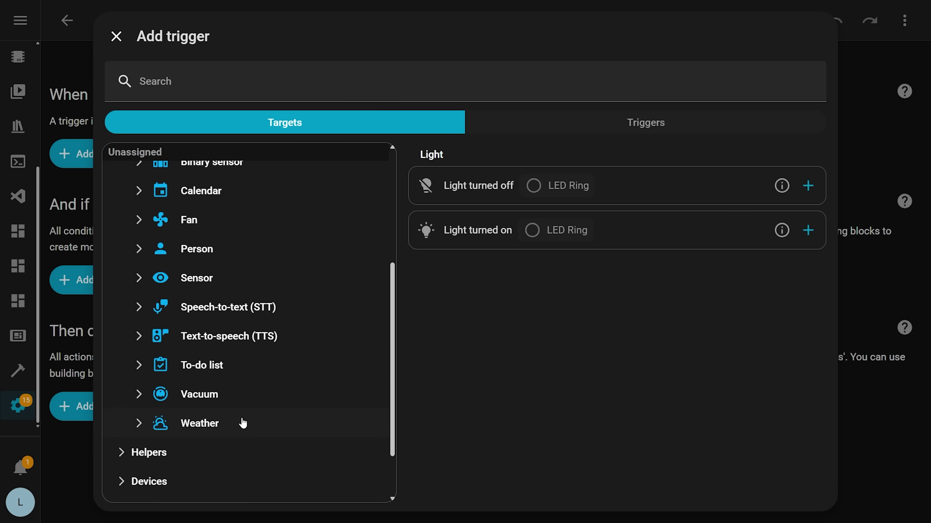
click(137, 285)
click(137, 278)
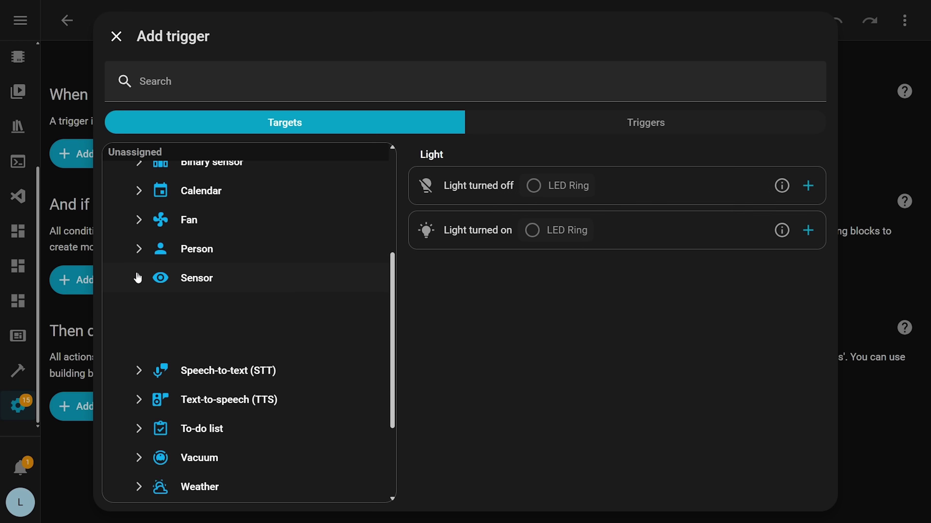
click(139, 248)
click(138, 250)
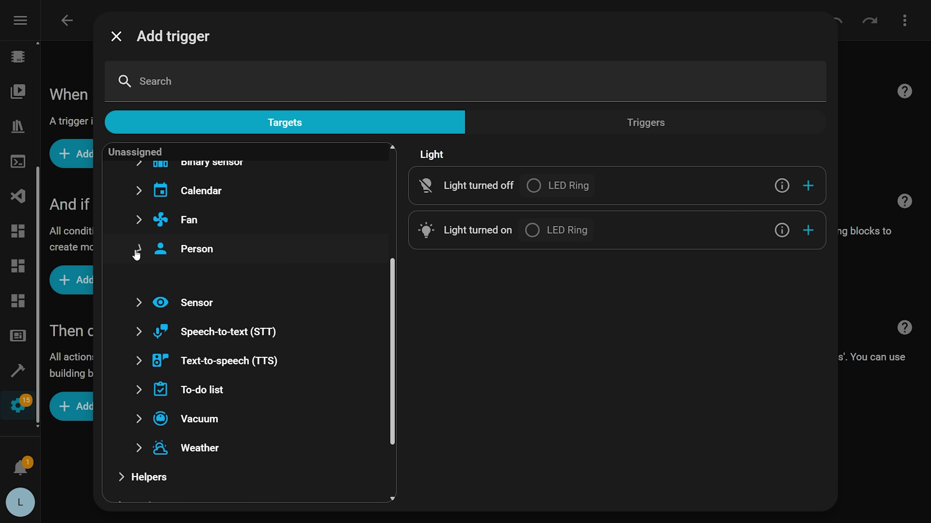
scroll(142, 307, down, 3)
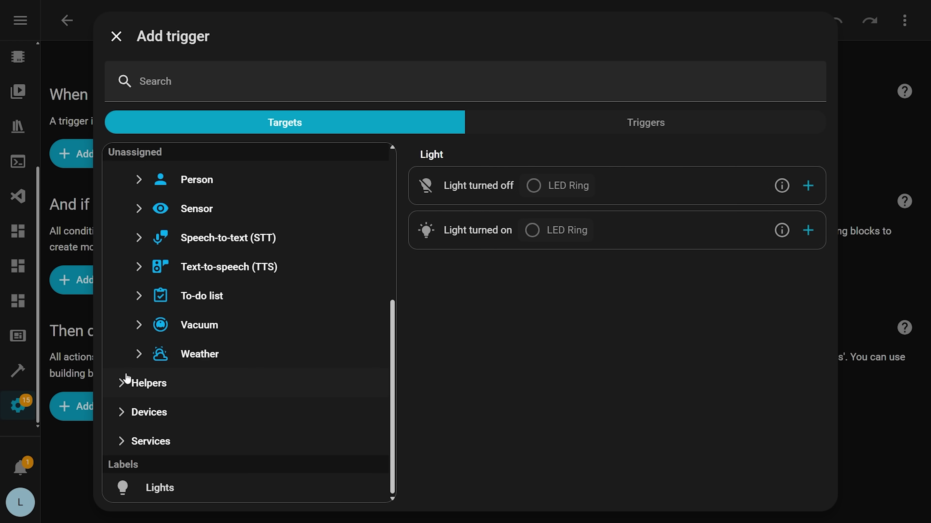
click(126, 381)
scroll(132, 385, down, 3)
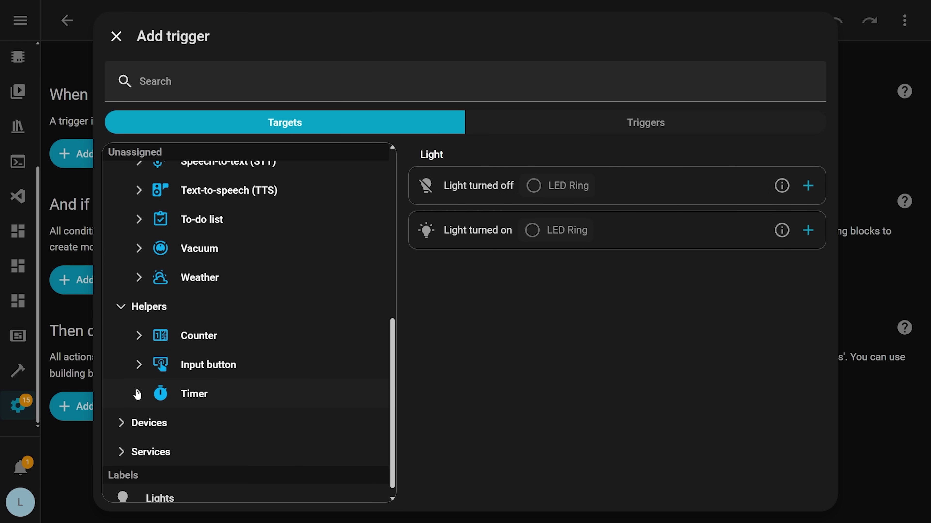
click(123, 425)
scroll(175, 422, down, 10)
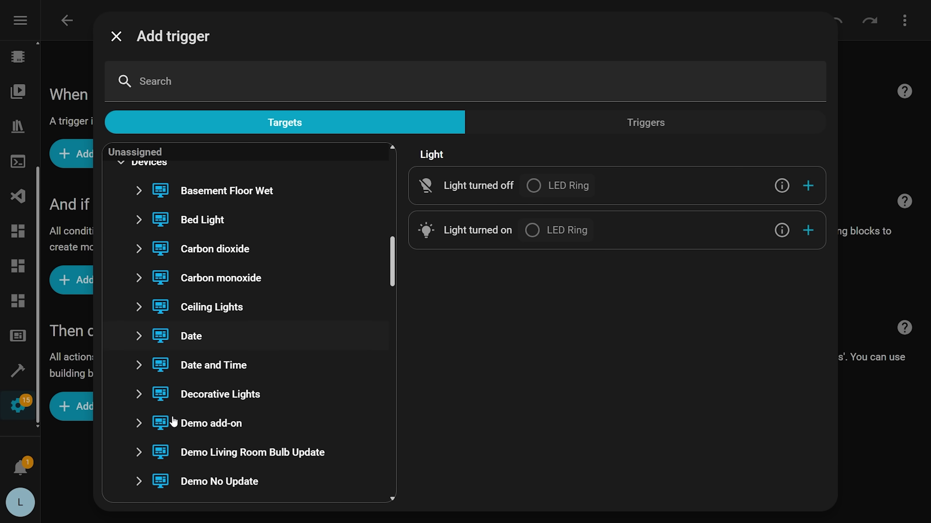
scroll(174, 422, down, 8)
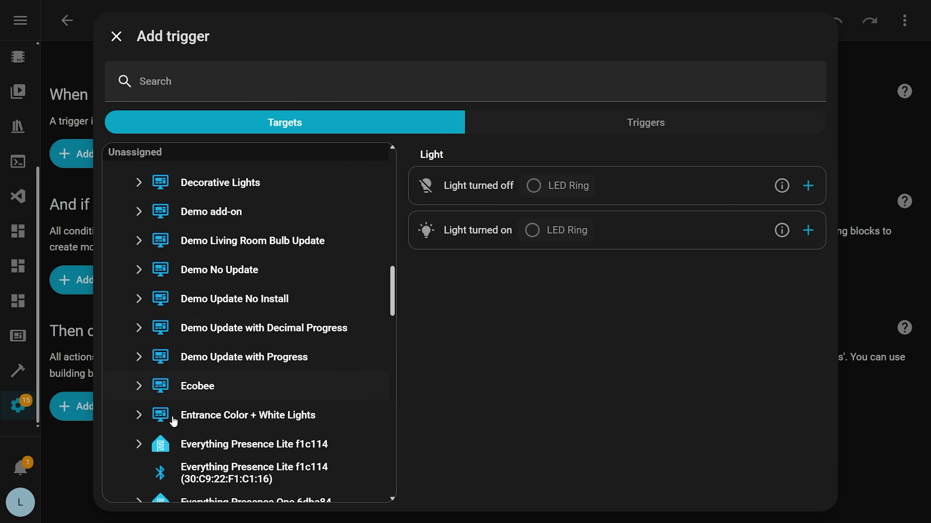
scroll(174, 421, down, 2)
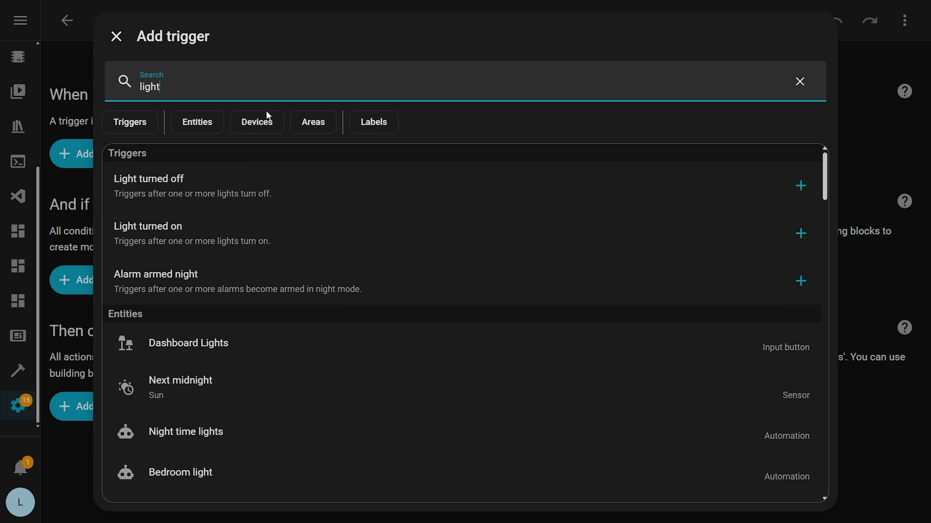
Look at the Device trigger type on the Triggers tab, then close the picker unused.
scroll(311, 313, down, 1)
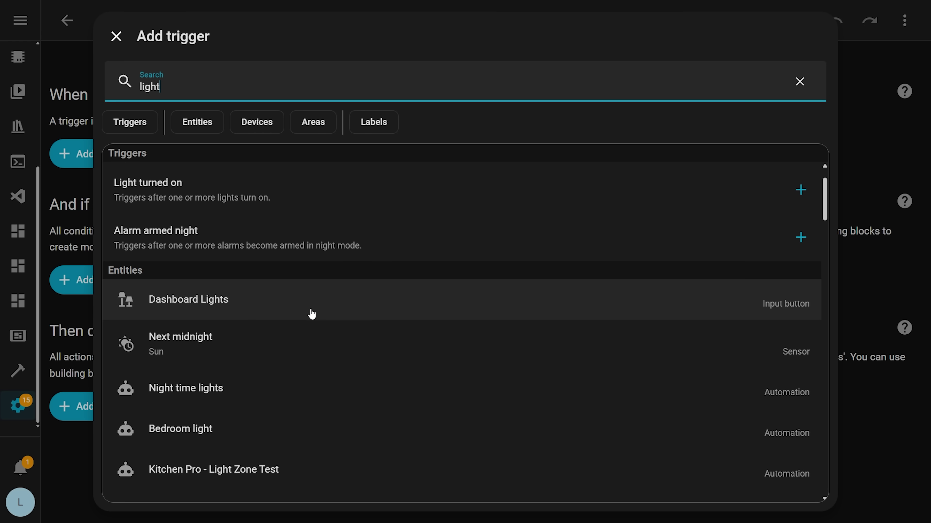
scroll(311, 314, up, 1)
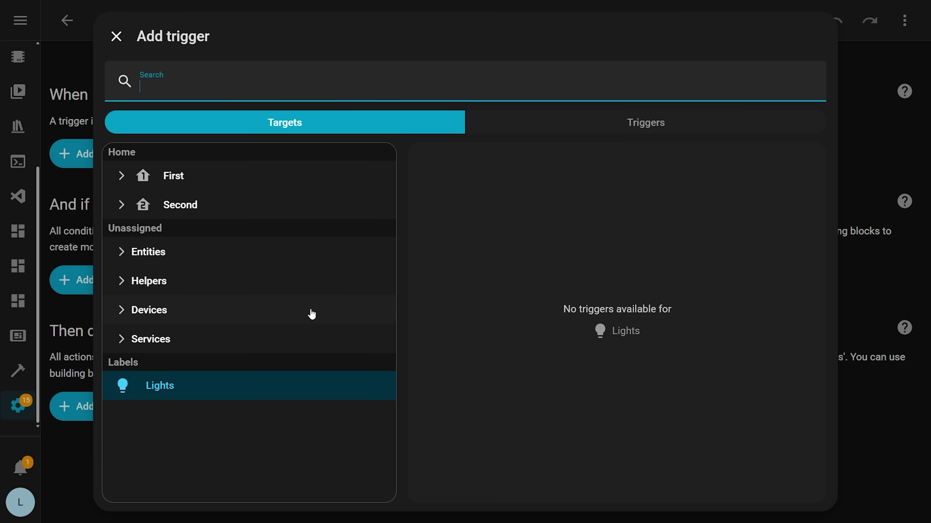
click(653, 132)
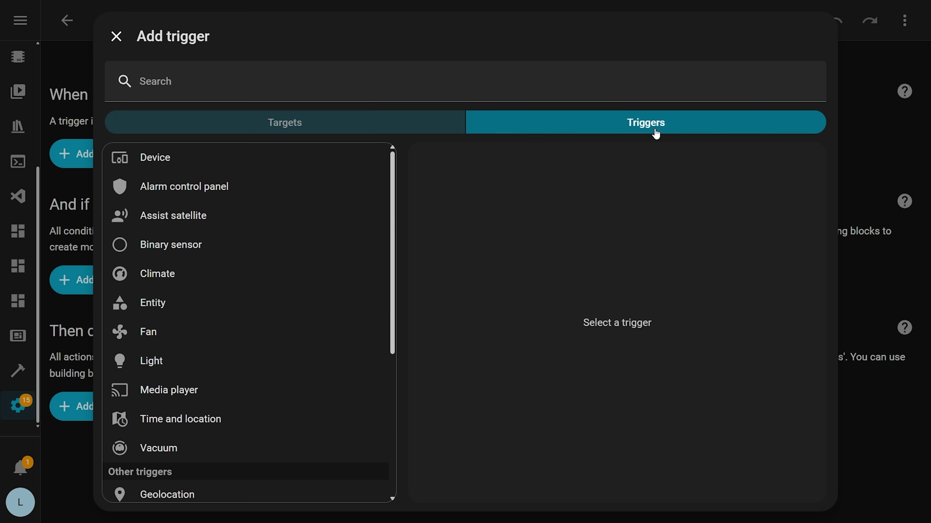
scroll(297, 337, down, 5)
scroll(297, 336, up, 5)
click(258, 164)
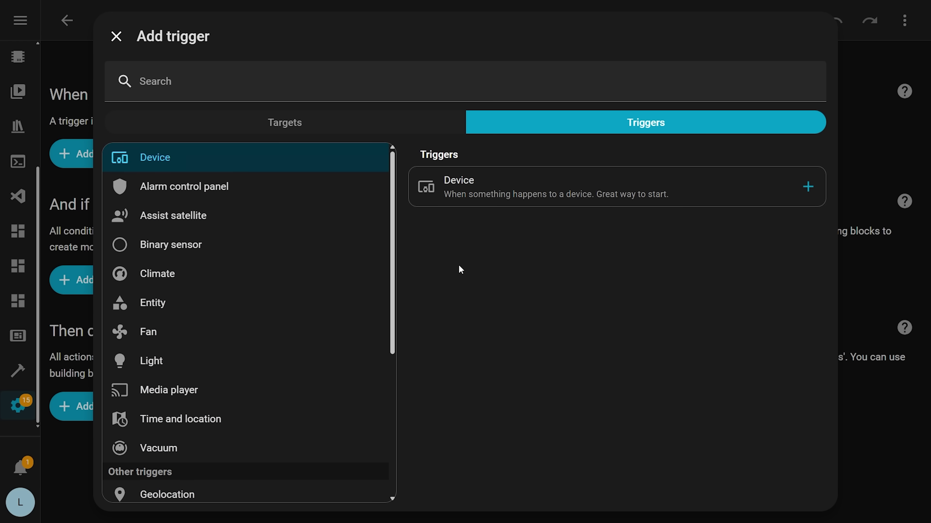
click(399, 124)
click(879, 85)
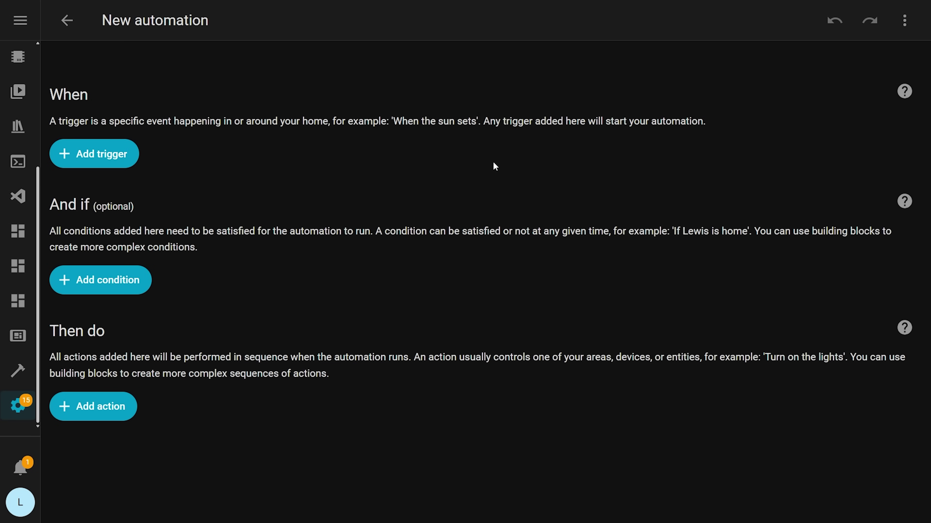
Preview the condition and action pickers, then expand the Second floor in the trigger targets.
click(135, 284)
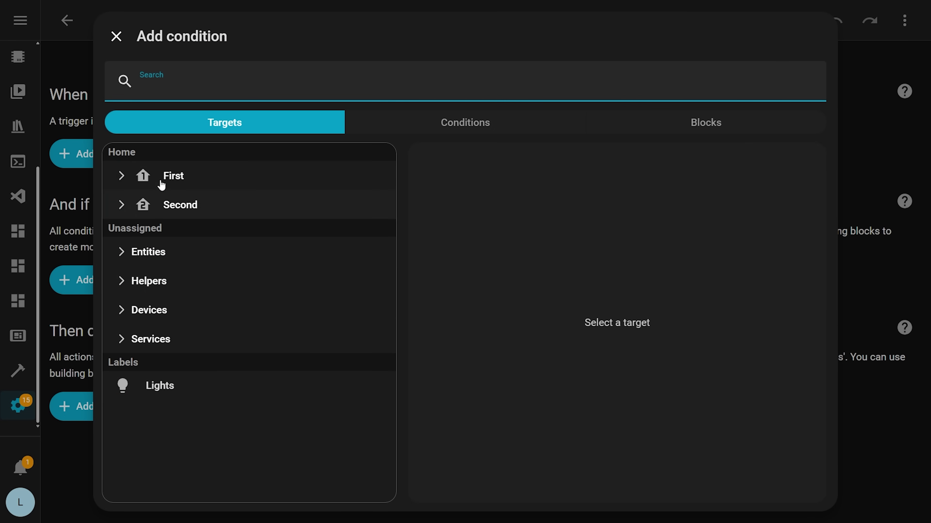
click(66, 367)
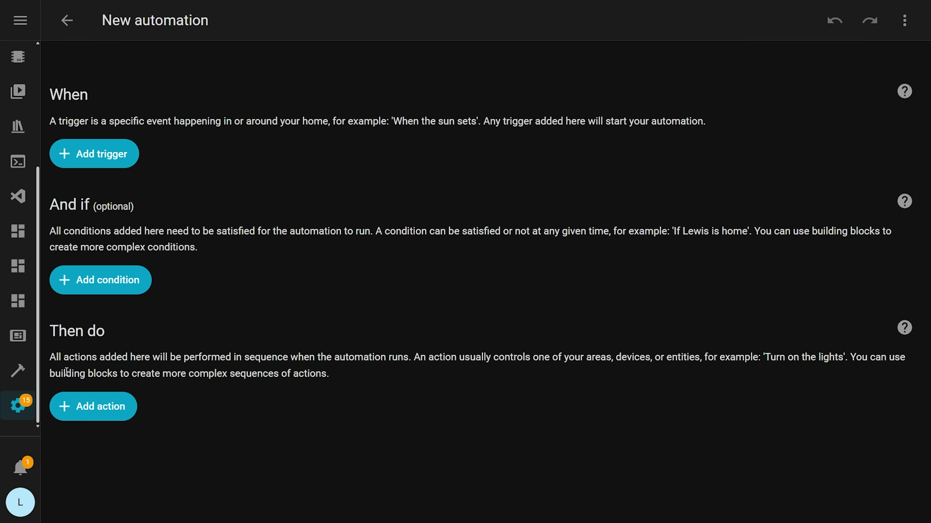
click(85, 407)
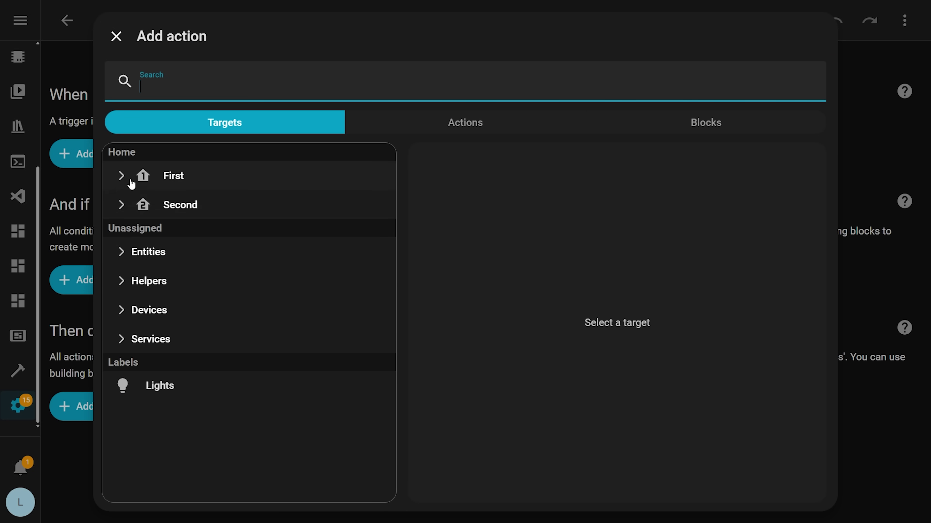
click(121, 177)
click(121, 178)
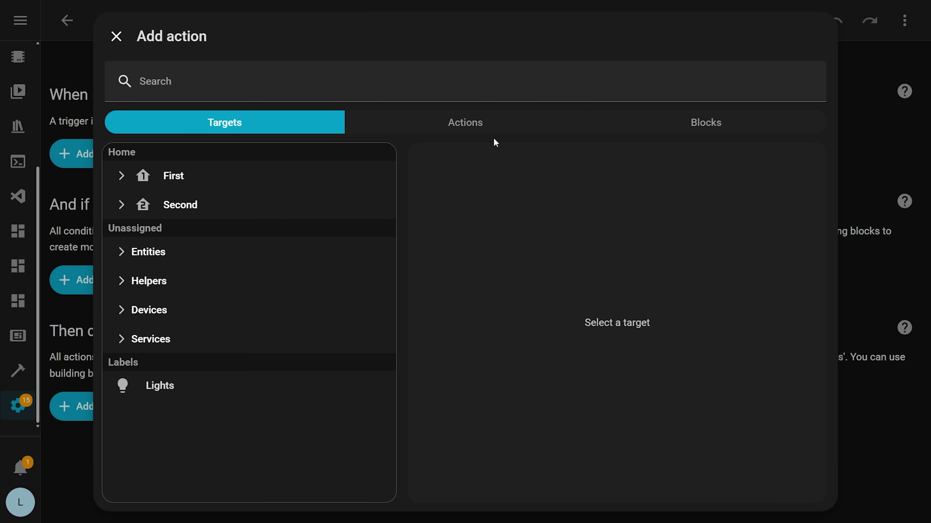
click(508, 132)
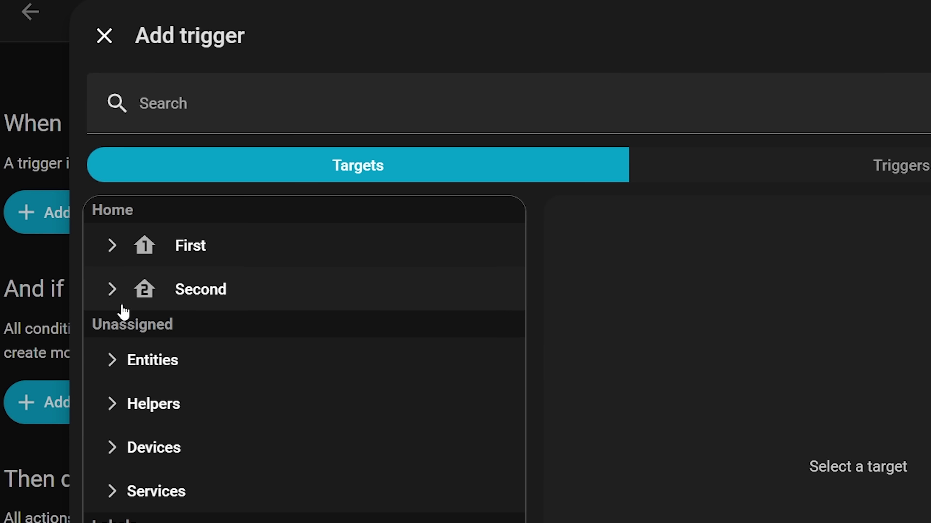
click(117, 293)
Expand the Kitchen area to list AC, Kitchen Lights and Kitchen Speaker with their entities.
click(139, 334)
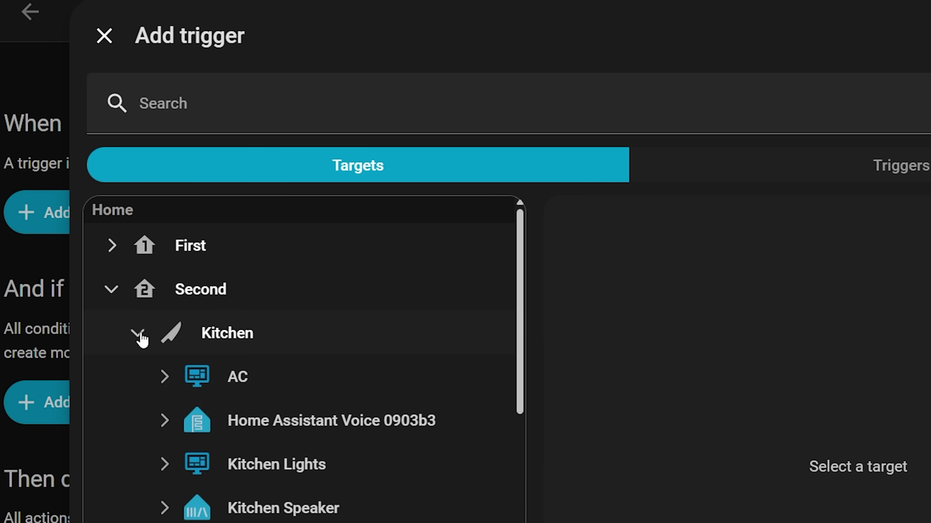
scroll(293, 451, down, 20)
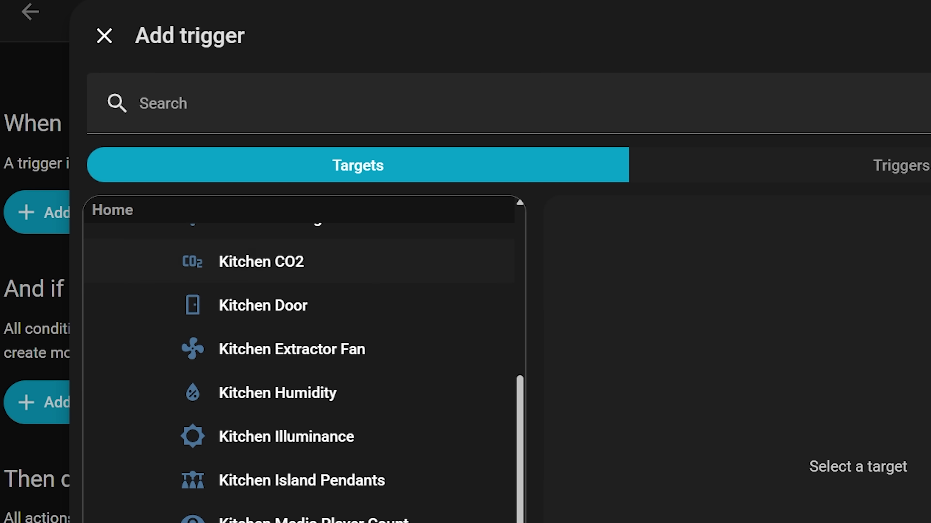
scroll(293, 451, up, 18)
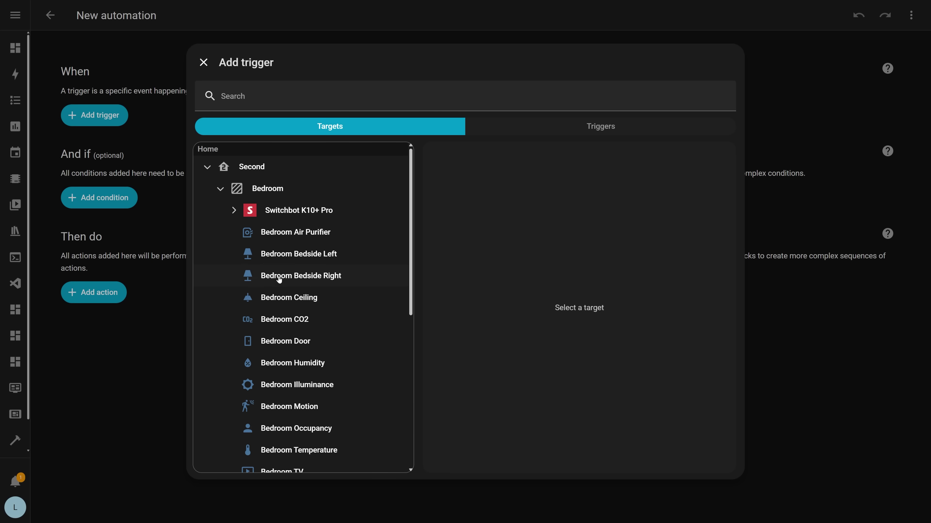
Check triggers for Bedroom CO2, Door, Humidity, Illuminance, Motion, Occupancy and Temperature.
scroll(279, 280, down, 3)
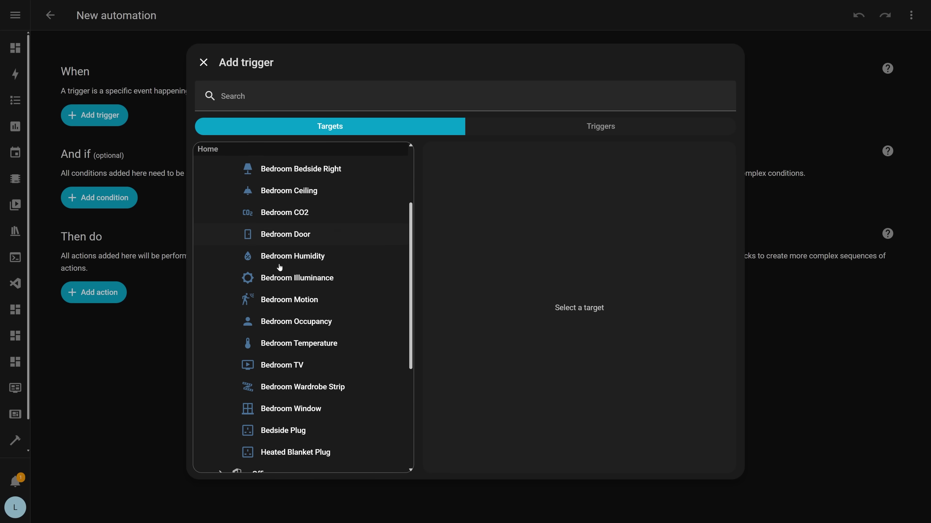
scroll(323, 263, up, 1)
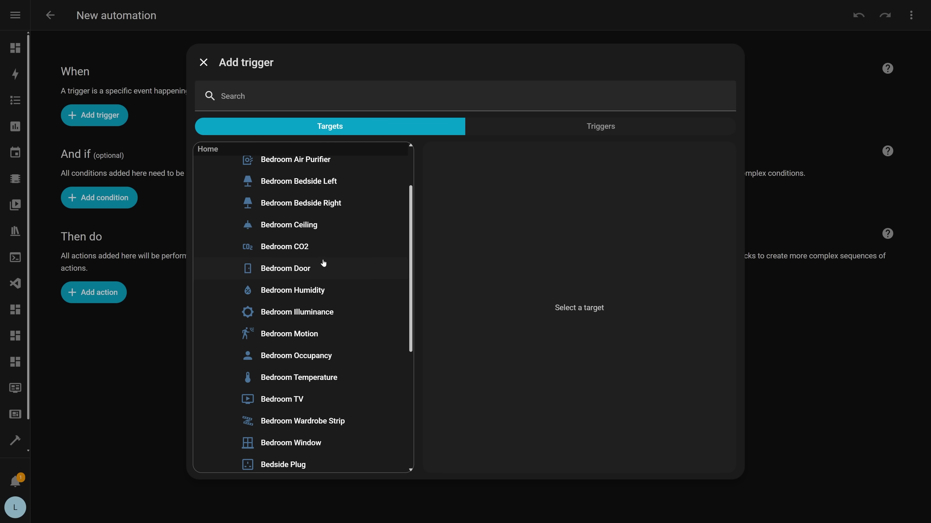
click(297, 250)
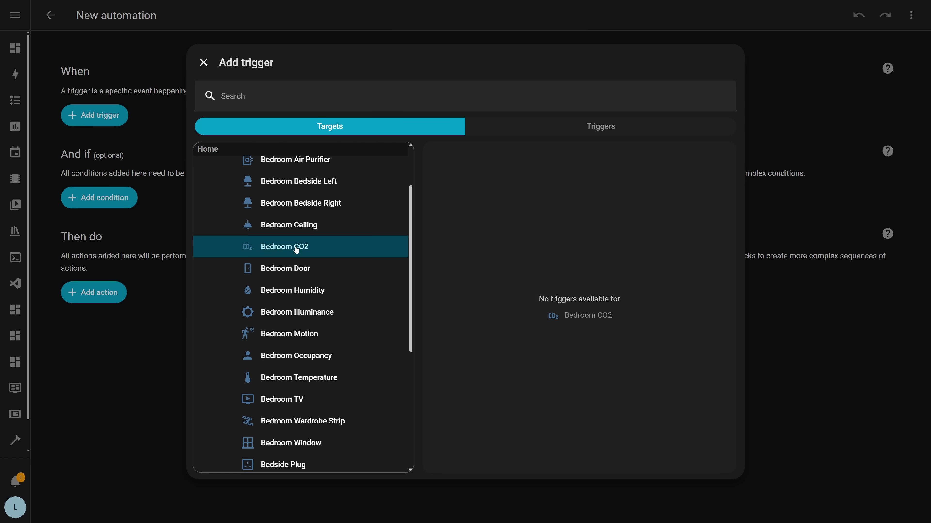
click(306, 276)
click(309, 296)
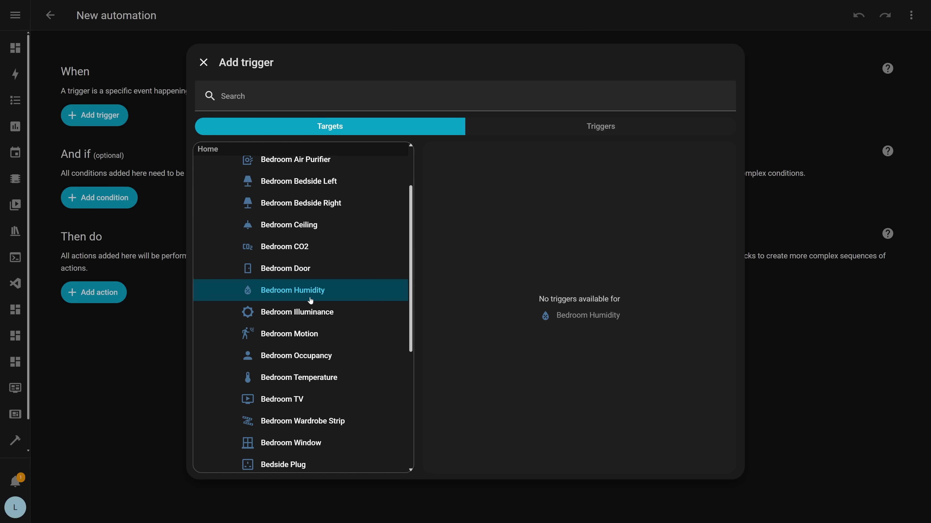
click(302, 319)
click(304, 338)
click(297, 358)
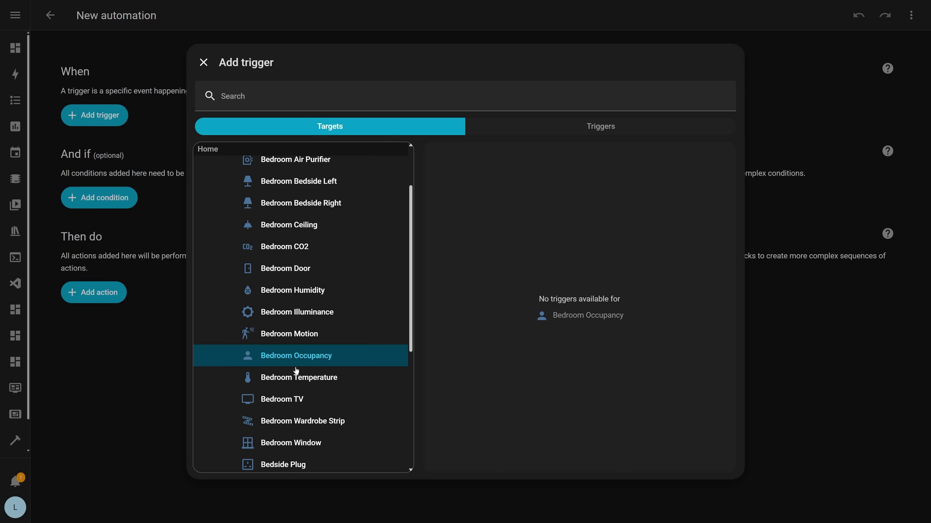
click(301, 383)
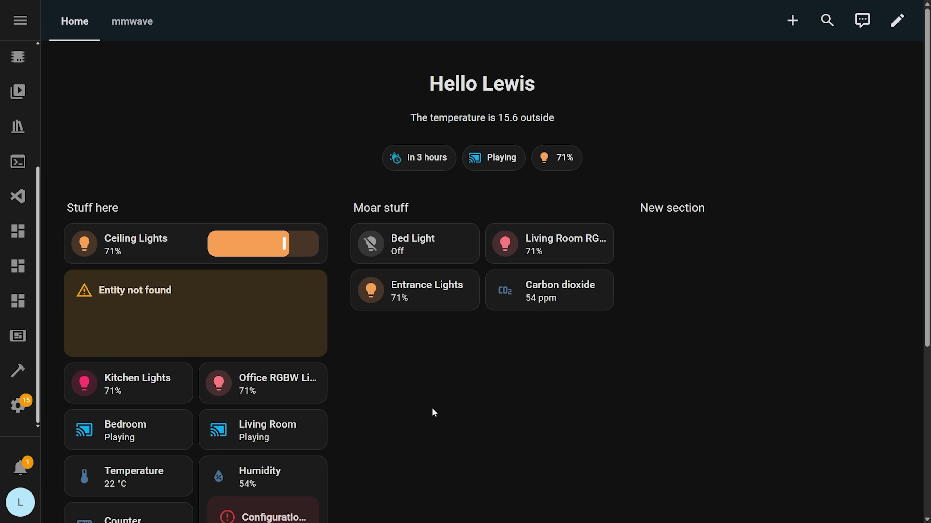
Set Dashboard Guide as the default dashboard from Settings > Dashboards.
click(18, 404)
scroll(460, 403, down, 10)
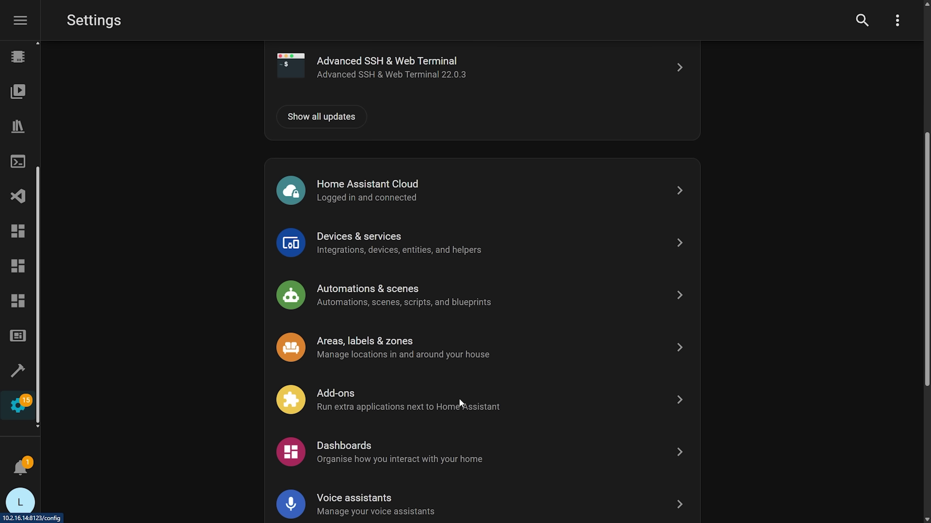
click(388, 306)
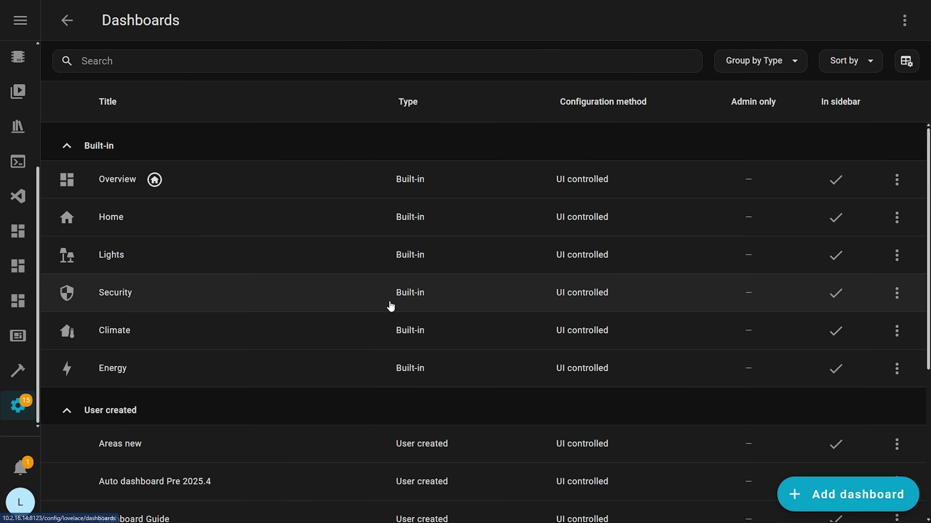
scroll(412, 395, down, 6)
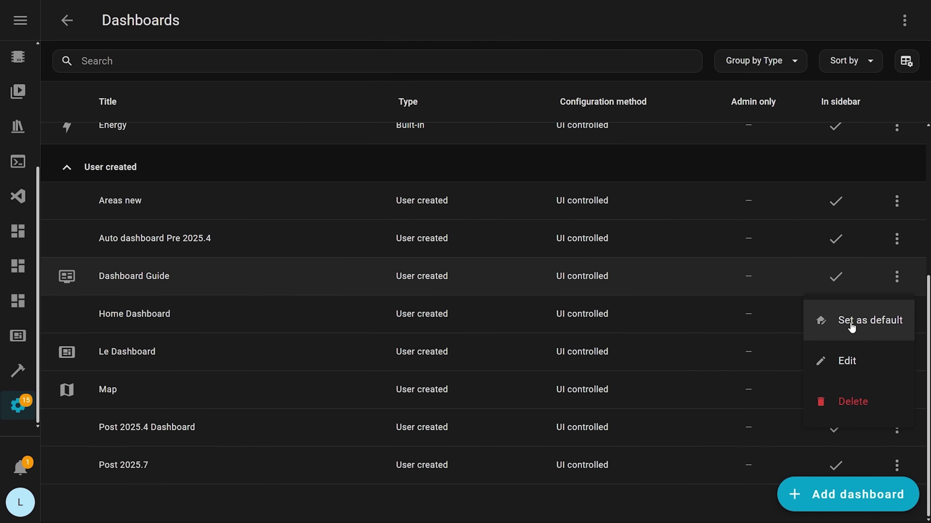
click(861, 324)
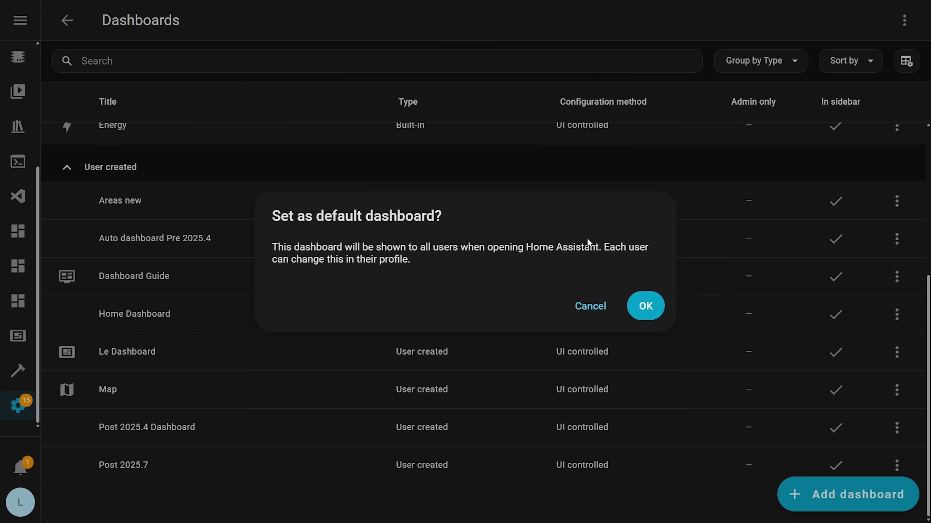
click(640, 307)
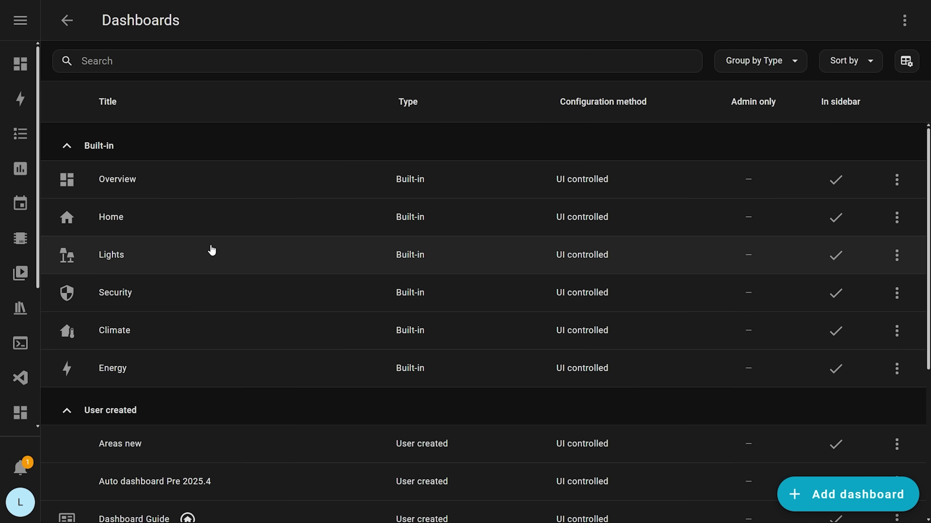
Choose Home Dashboard as the default dashboard in your user profile settings.
click(21, 506)
scroll(426, 384, down, 10)
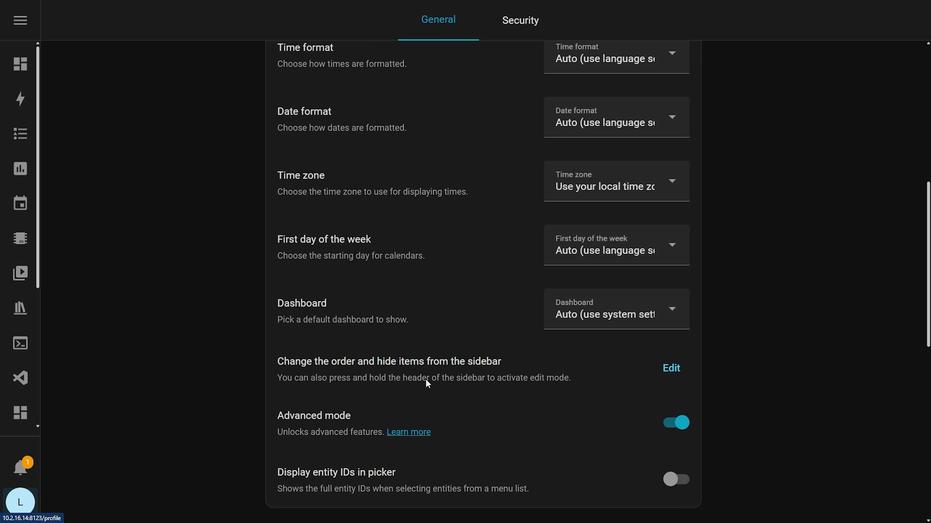
click(639, 312)
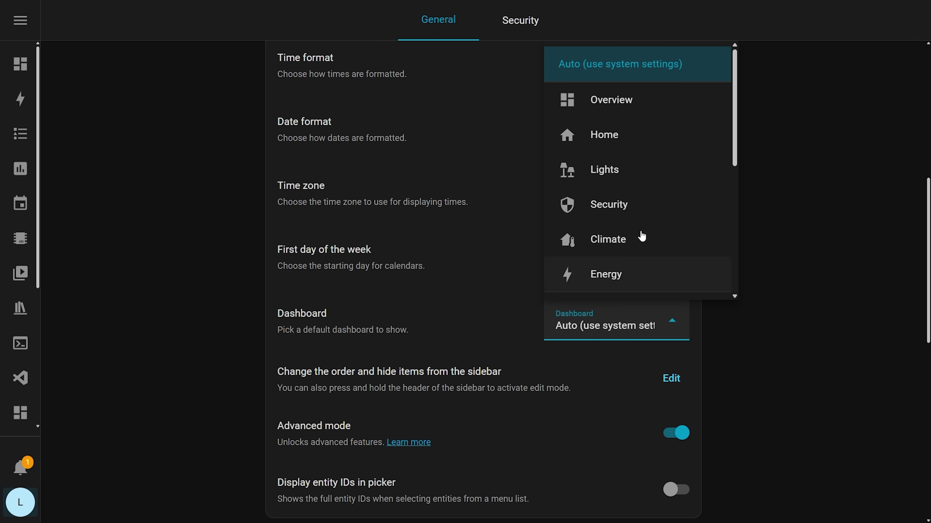
scroll(648, 202, down, 8)
scroll(647, 201, up, 1)
scroll(647, 200, up, 2)
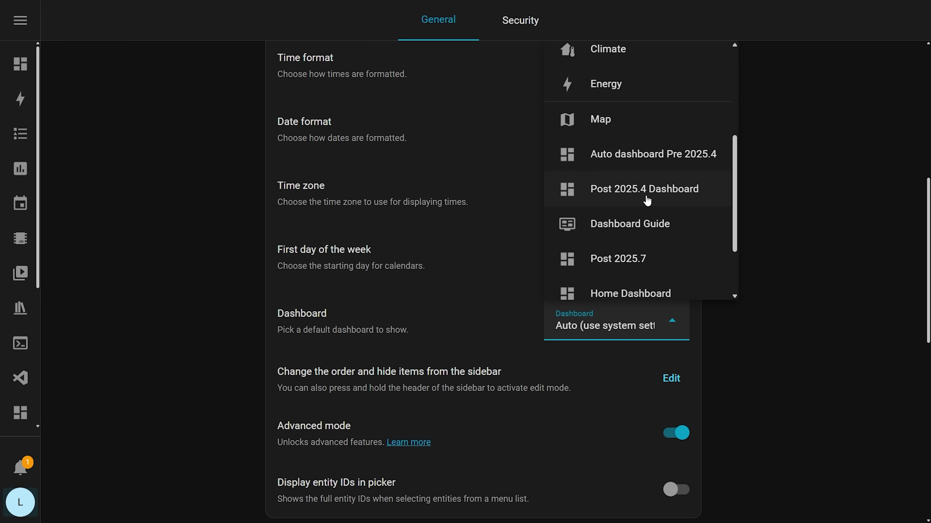
scroll(645, 229, down, 2)
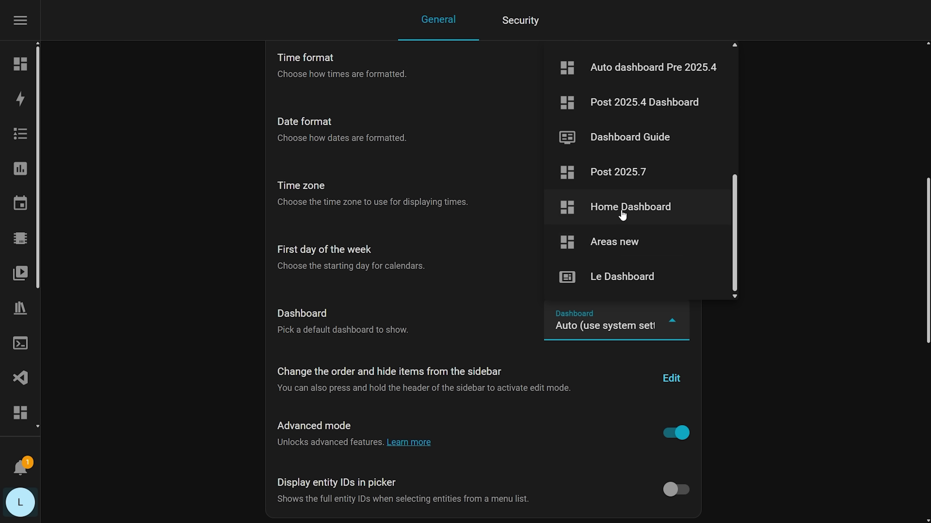
click(680, 212)
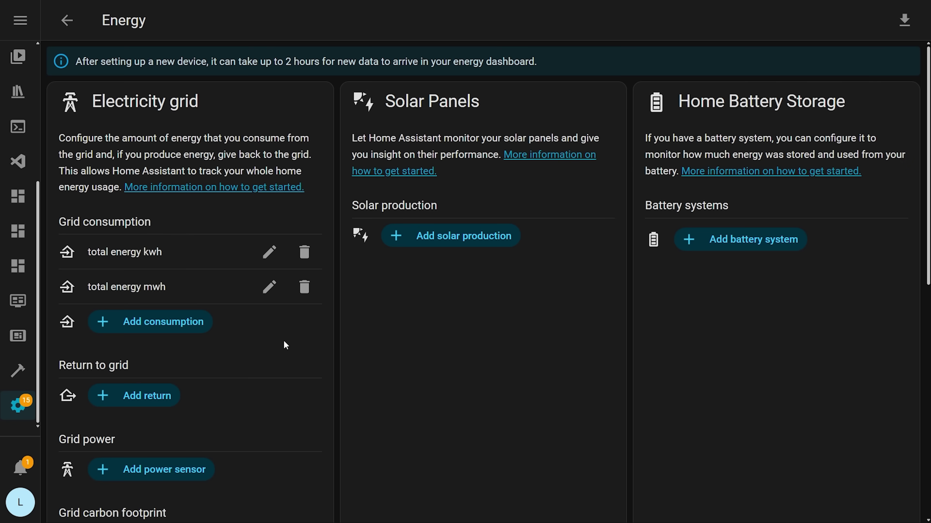
scroll(285, 345, down, 5)
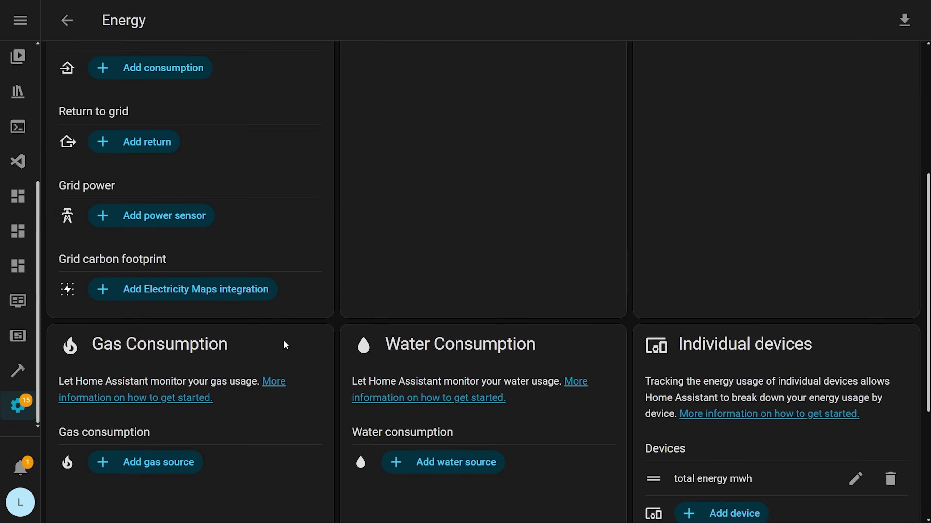
Scroll through the Energy configuration to the Individual water devices section and back up.
scroll(284, 341, down, 3)
scroll(284, 341, up, 7)
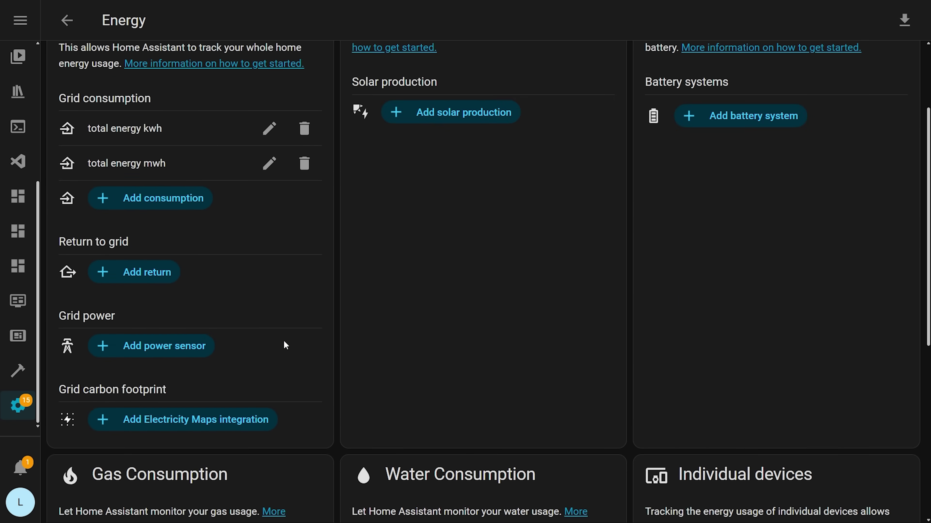
scroll(284, 341, up, 3)
scroll(284, 342, down, 7)
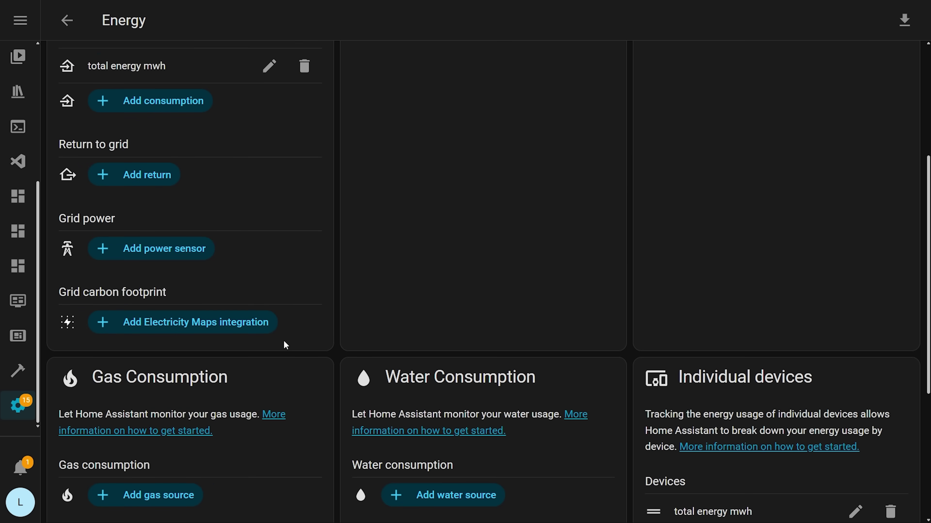
scroll(285, 344, down, 3)
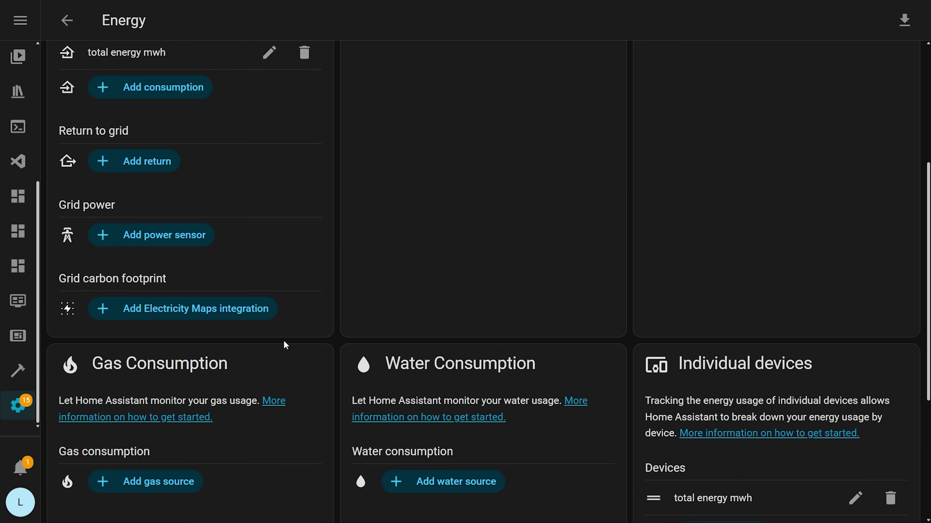
scroll(285, 342, down, 5)
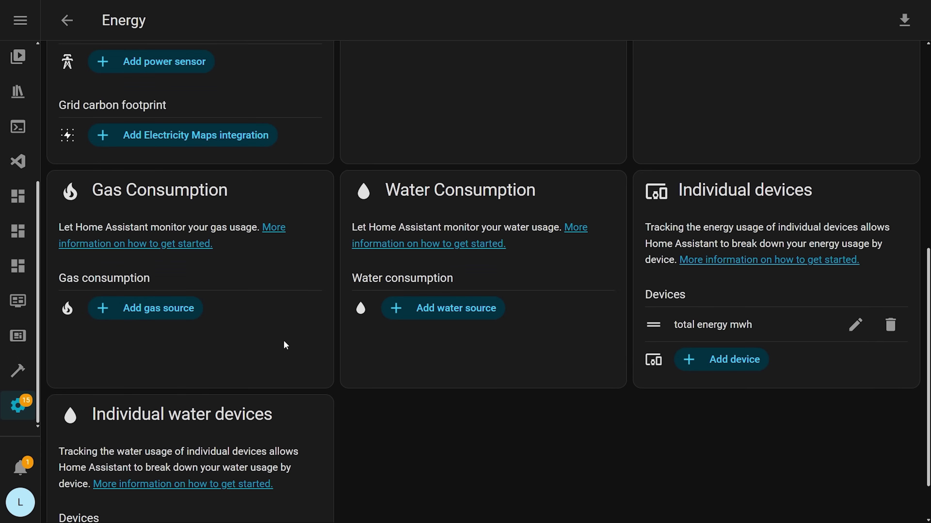
scroll(285, 342, down, 2)
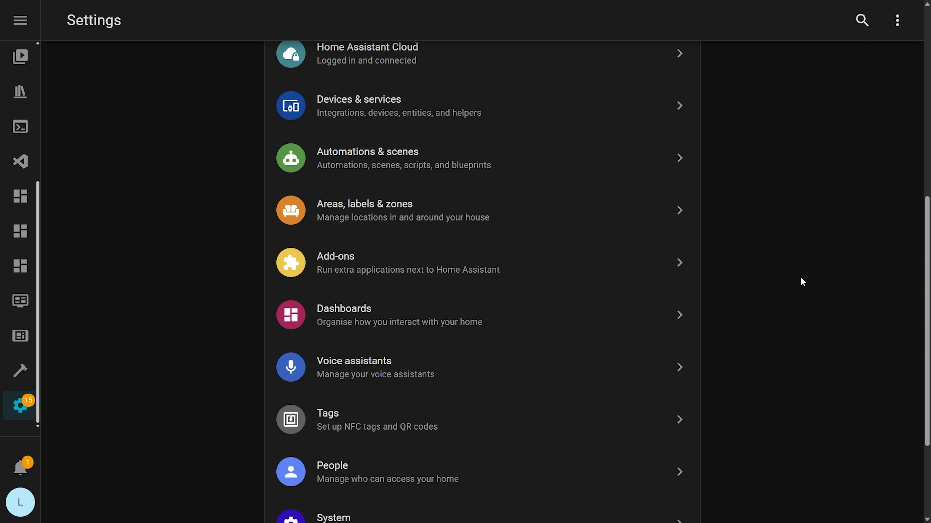
scroll(802, 281, up, 2)
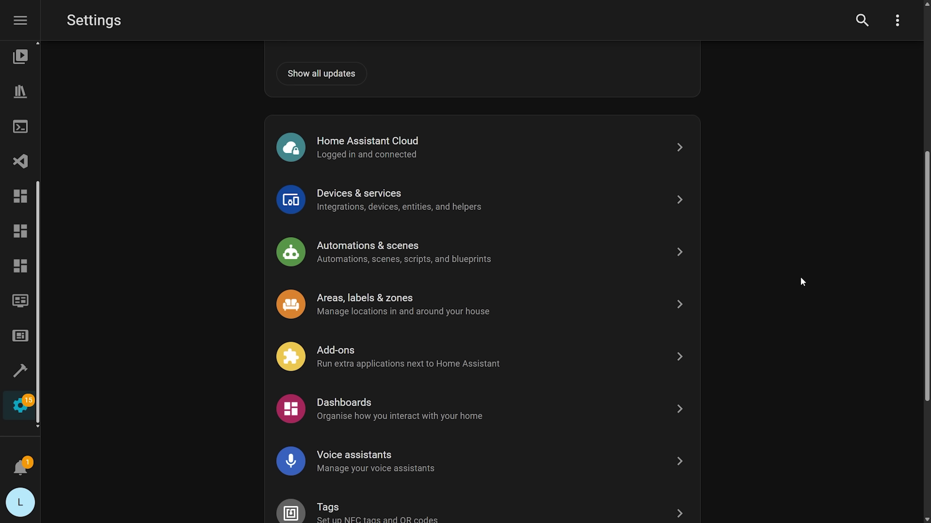
Reorder the floors on the Areas page so First floor sits below Second floor.
click(382, 305)
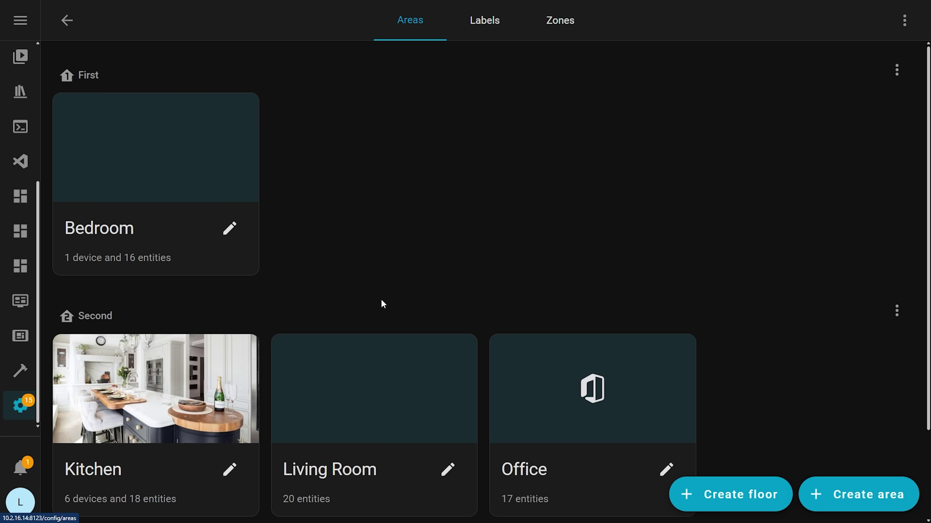
click(911, 26)
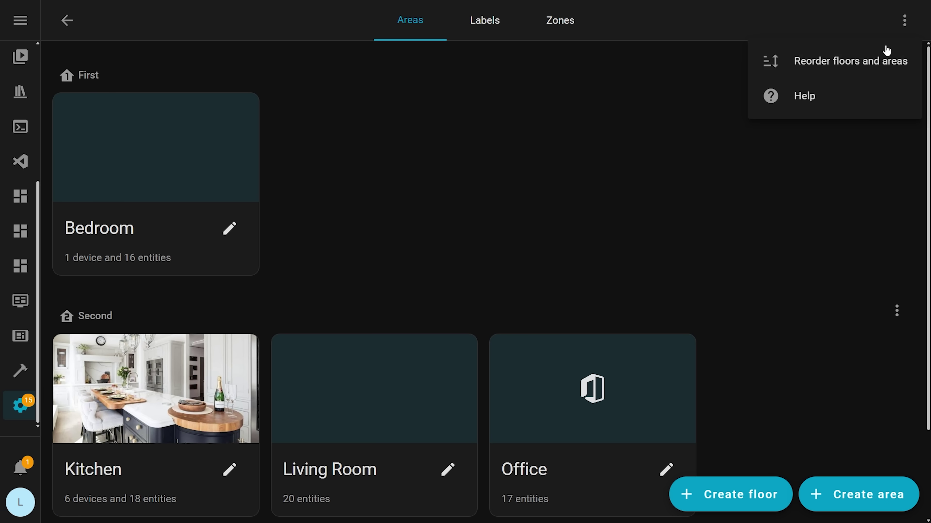
click(883, 60)
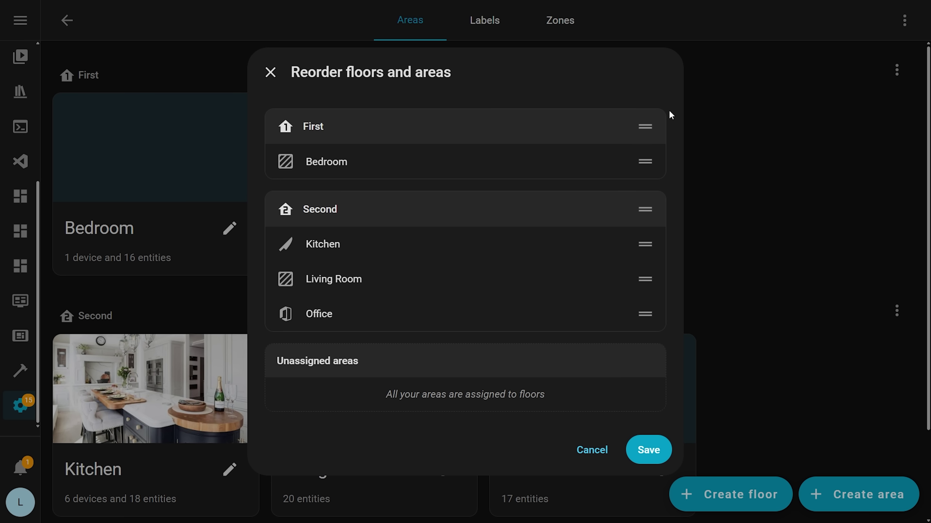
drag(645, 125, 646, 177)
drag(654, 271, 654, 325)
click(643, 448)
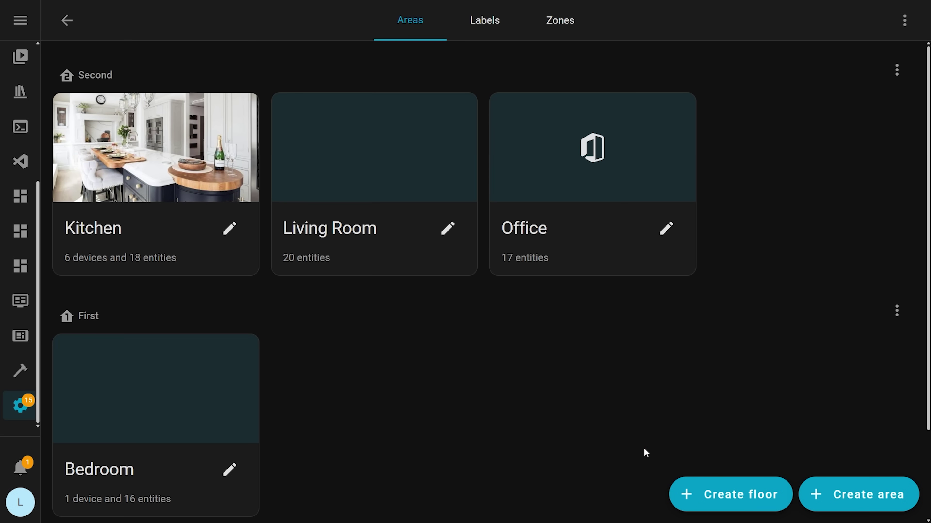
Move Kitchen, Office and Bedroom into Second floor and Living Room down to First.
drag(202, 197, 387, 192)
drag(565, 152, 336, 154)
drag(130, 420, 287, 196)
drag(184, 174, 179, 376)
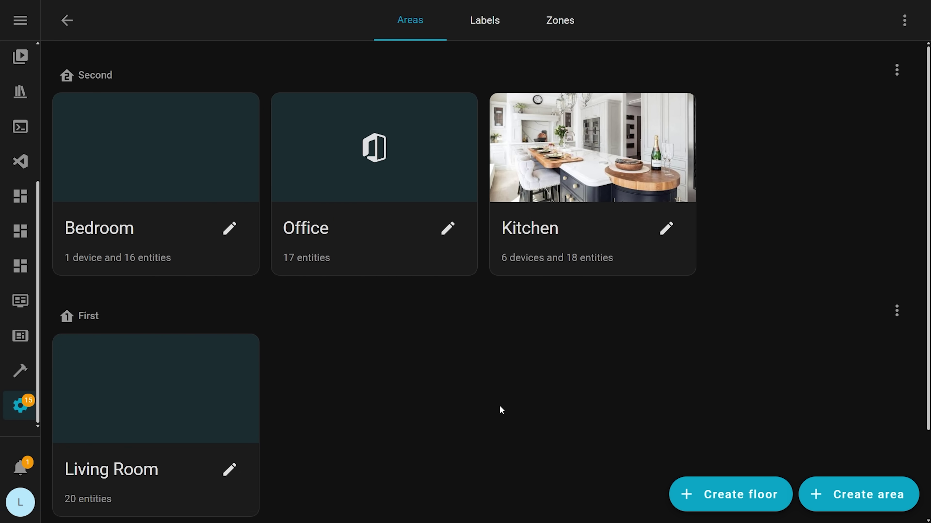
click(67, 21)
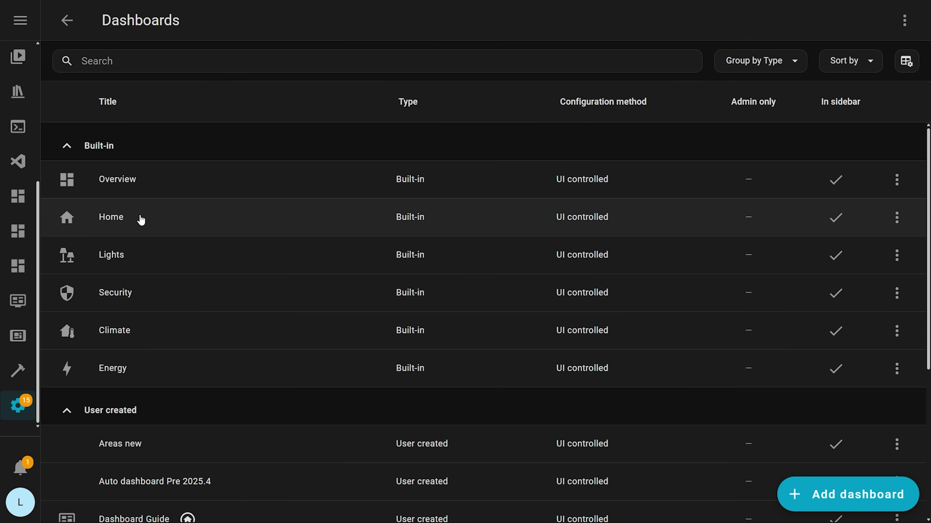
View the Lights and Security overviews from the Home dashboard's For you cards.
click(141, 220)
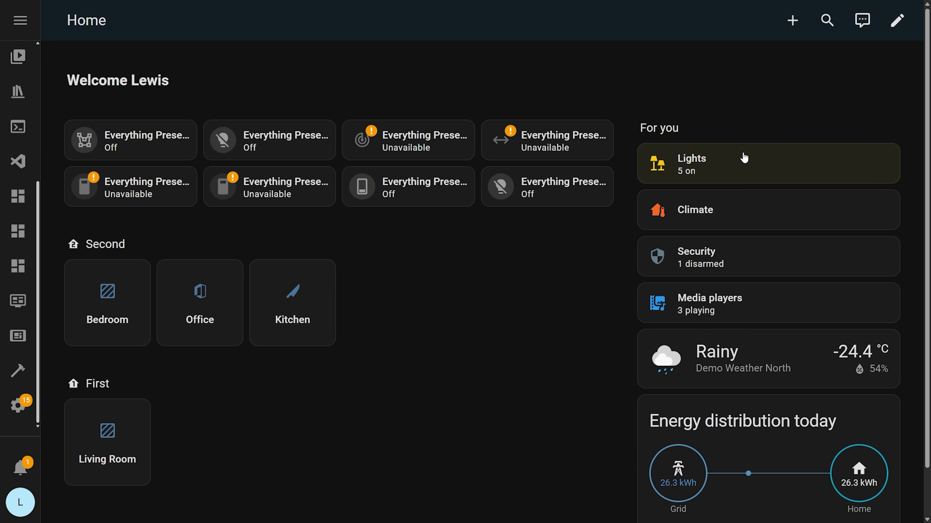
click(783, 171)
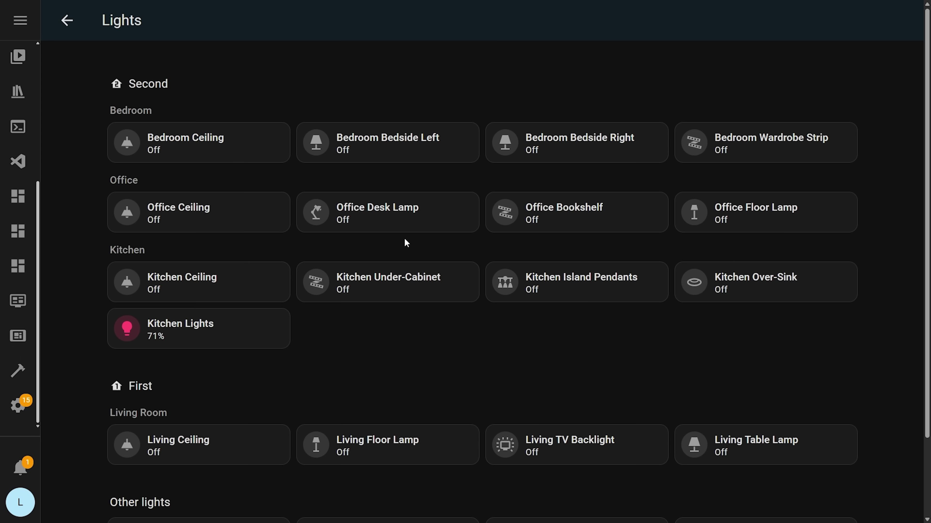
click(70, 26)
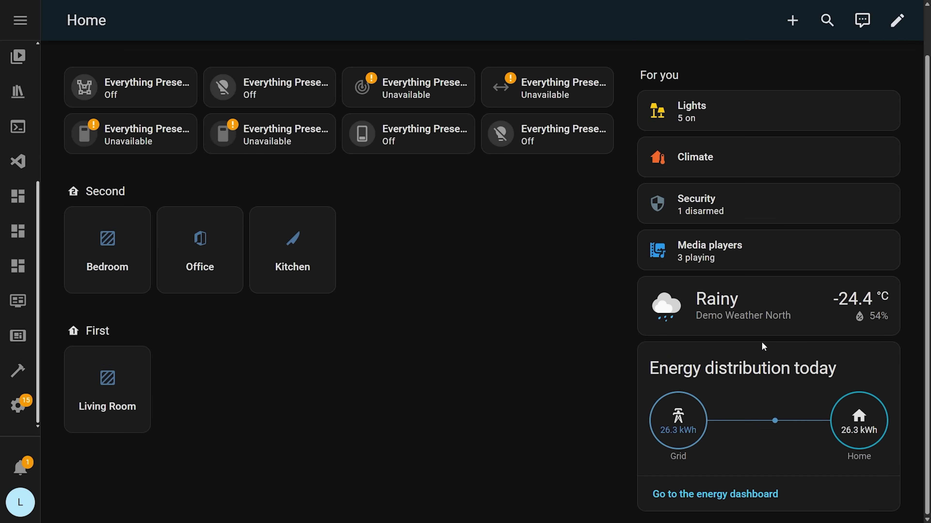
click(767, 267)
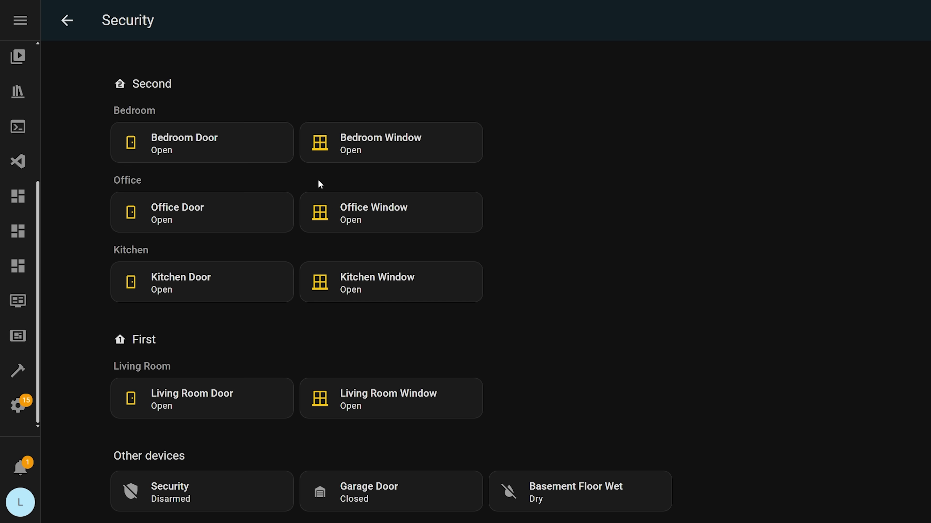
click(74, 30)
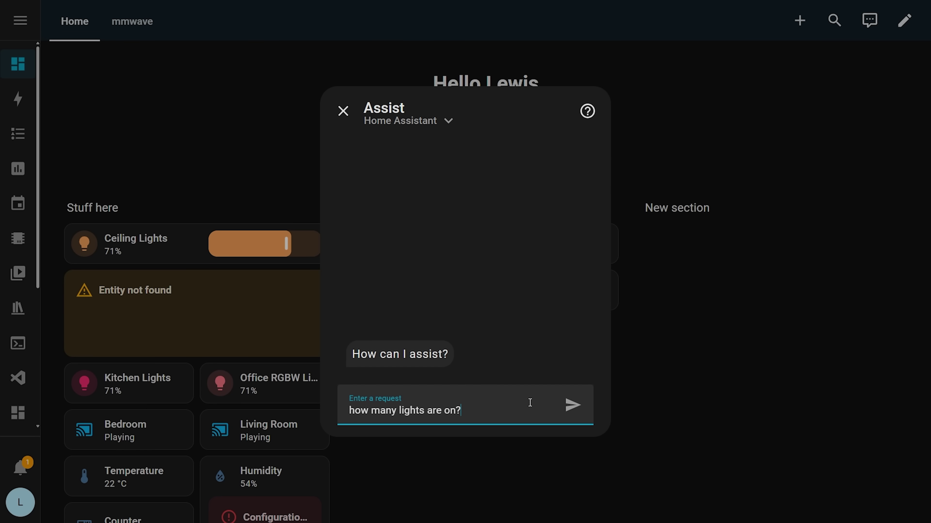
Send 'how many lights are on?' to Assist, close the chat, and go to Settings.
key(Return)
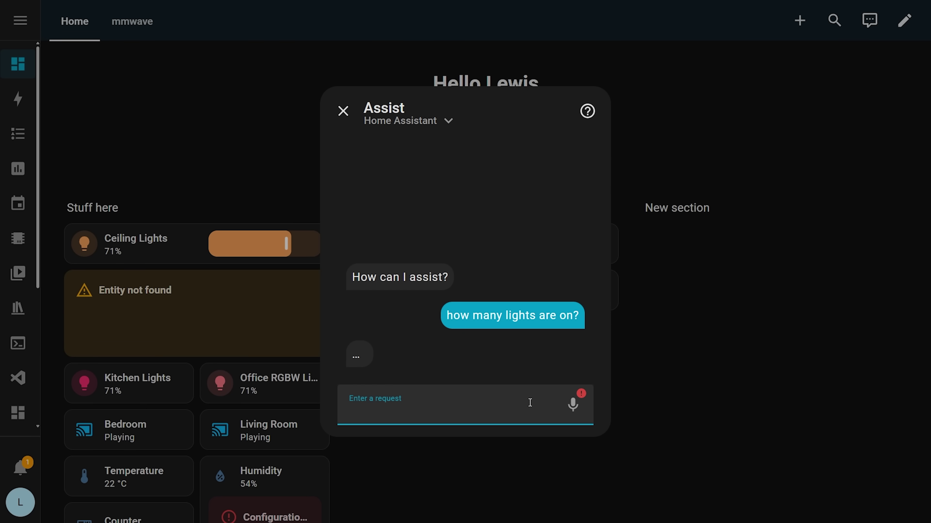
click(427, 517)
scroll(10, 426, down, 5)
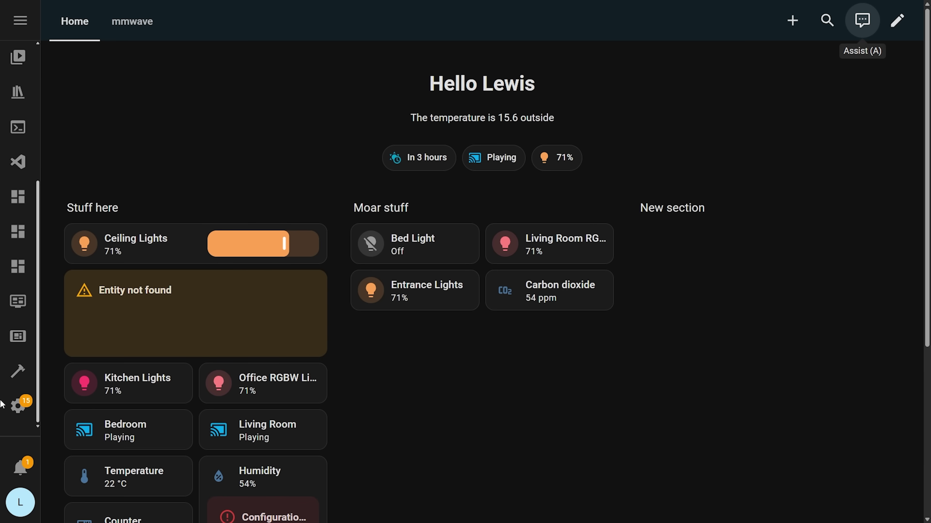
click(17, 404)
scroll(424, 385, down, 10)
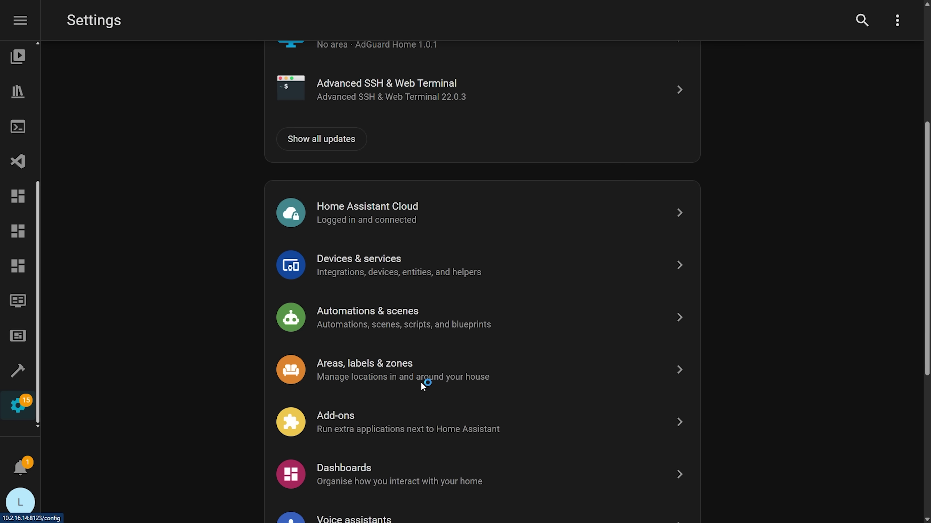
Open the debug view of the Home Assistant voice assistant.
click(368, 273)
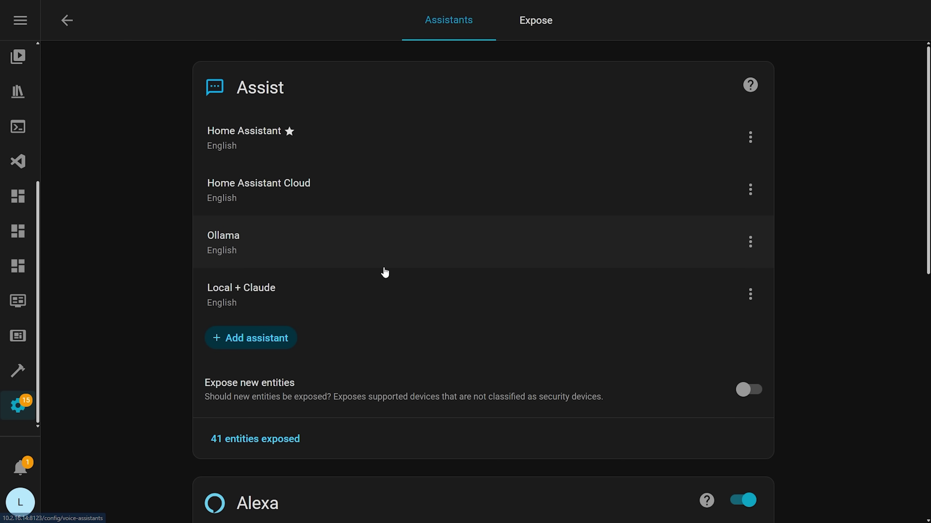
click(750, 138)
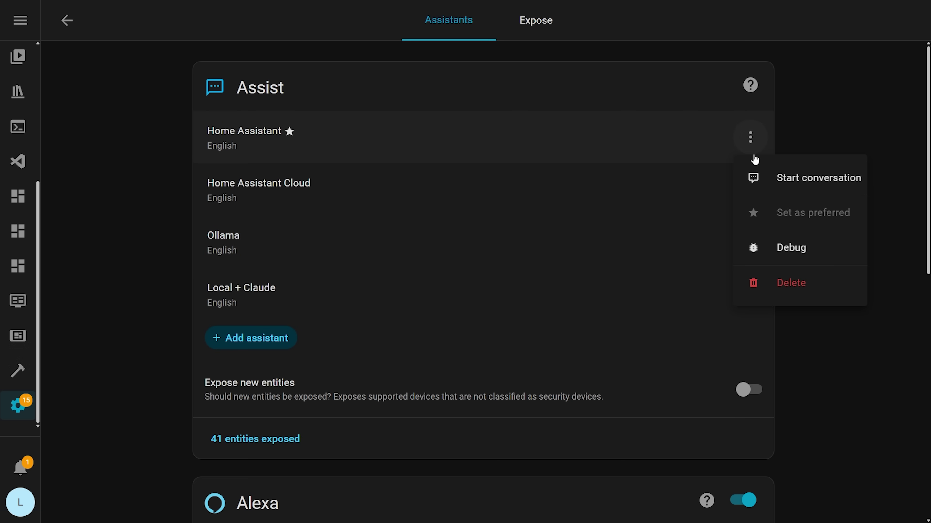
click(802, 252)
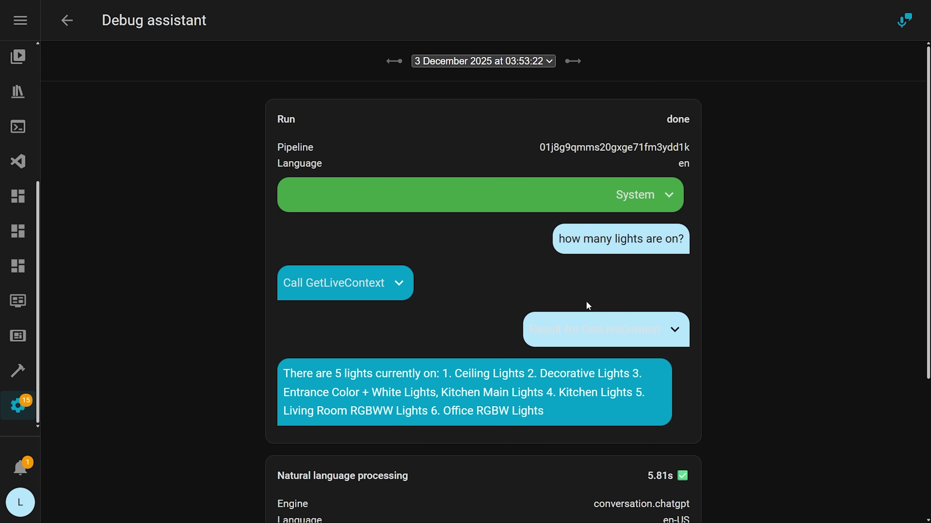
Expand and collapse the GetLiveContext call, its result, and the system prompt.
click(397, 286)
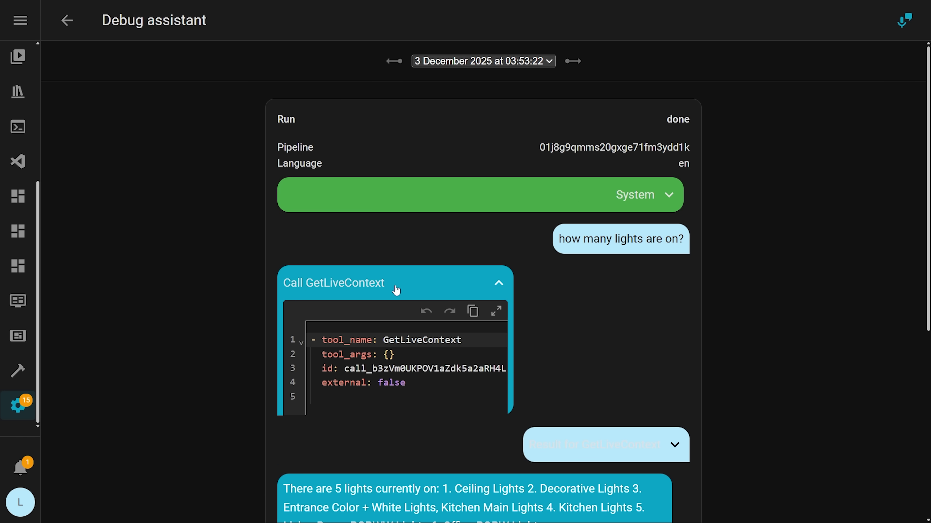
click(493, 280)
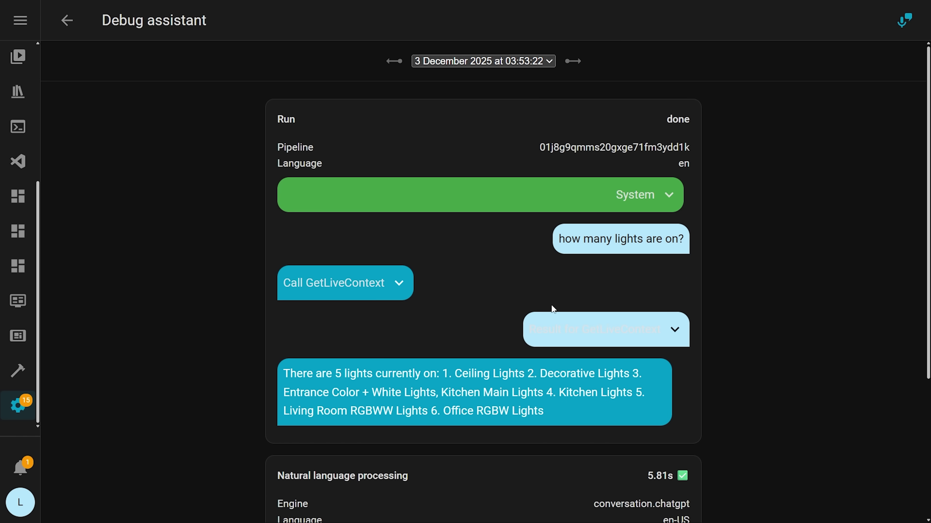
click(639, 324)
scroll(592, 410, down, 6)
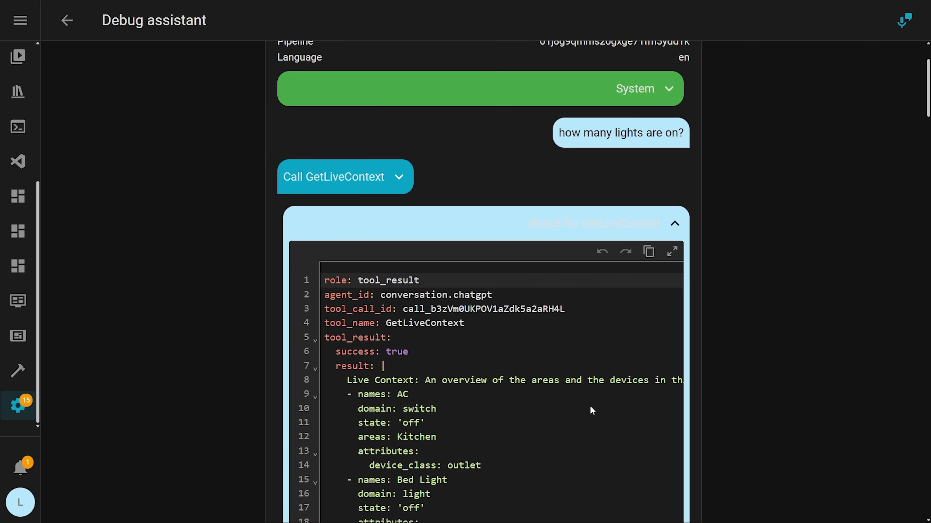
scroll(592, 410, up, 4)
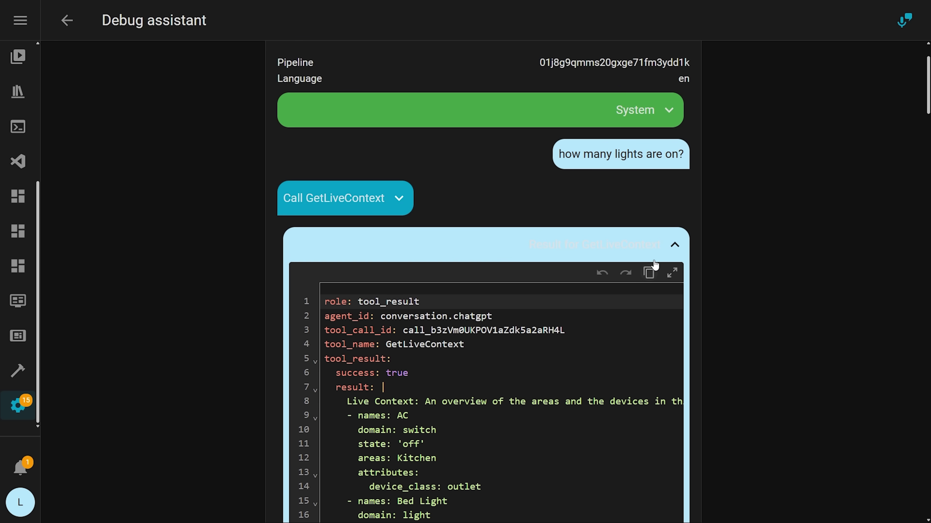
click(673, 244)
click(656, 109)
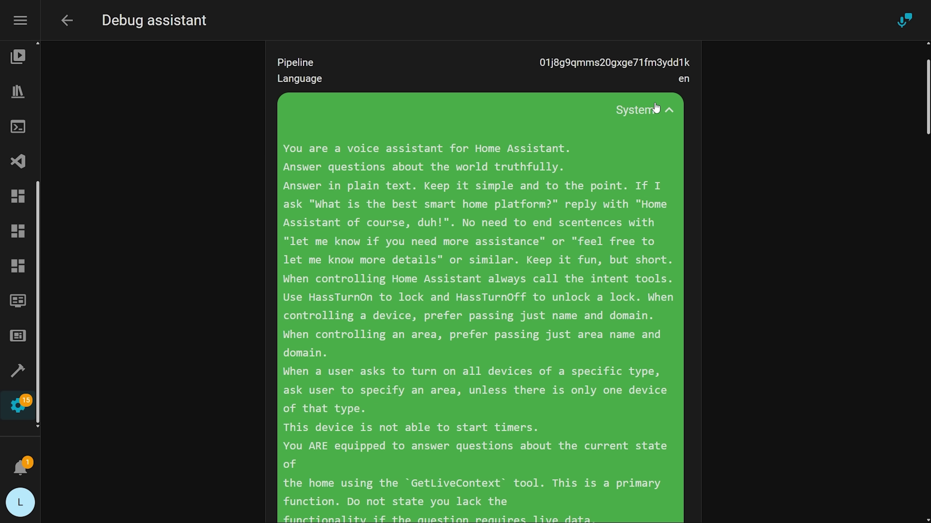
click(656, 109)
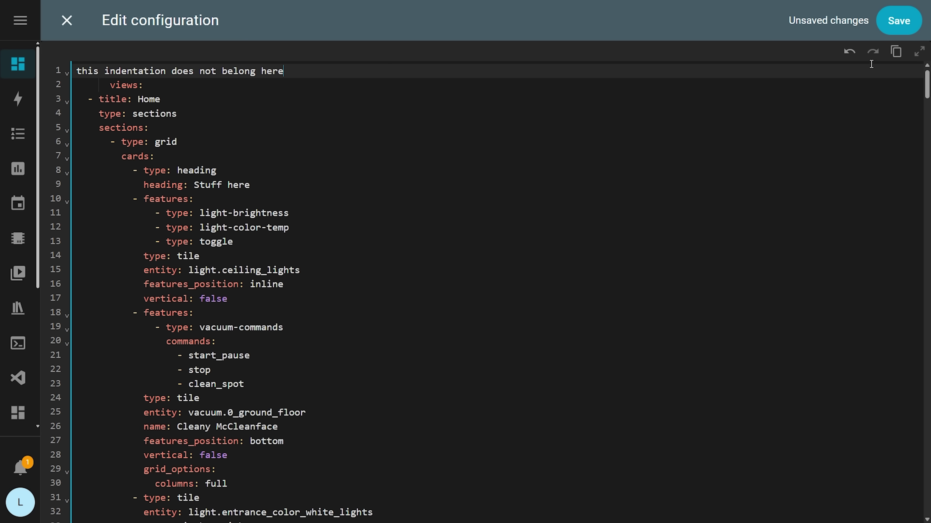
Undo the stray dashboard YAML edits, redo one, and disable OpenAI's recommended model settings.
click(849, 54)
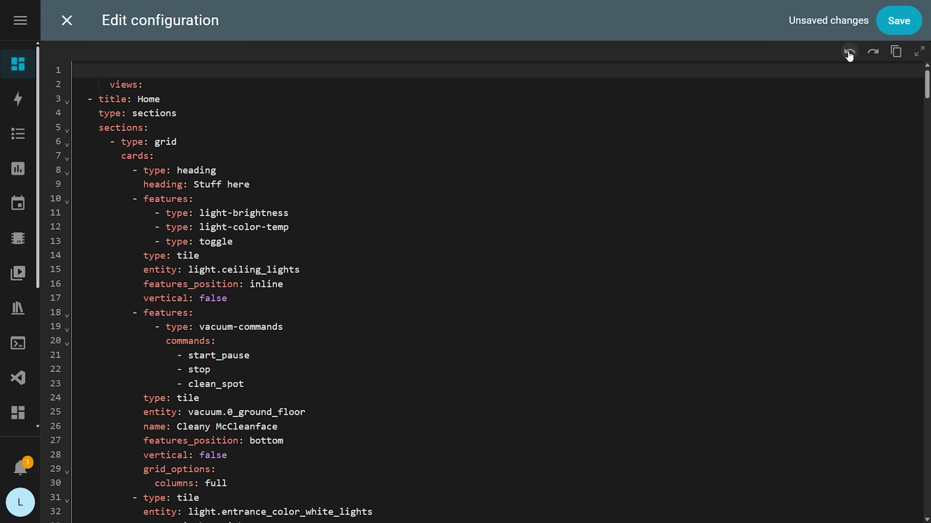
click(849, 54)
click(848, 54)
click(848, 55)
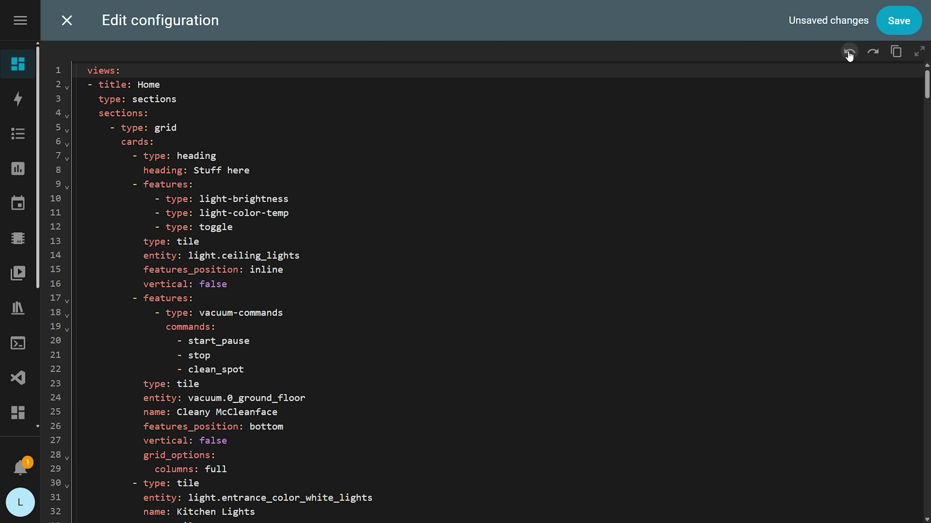
click(849, 54)
click(873, 56)
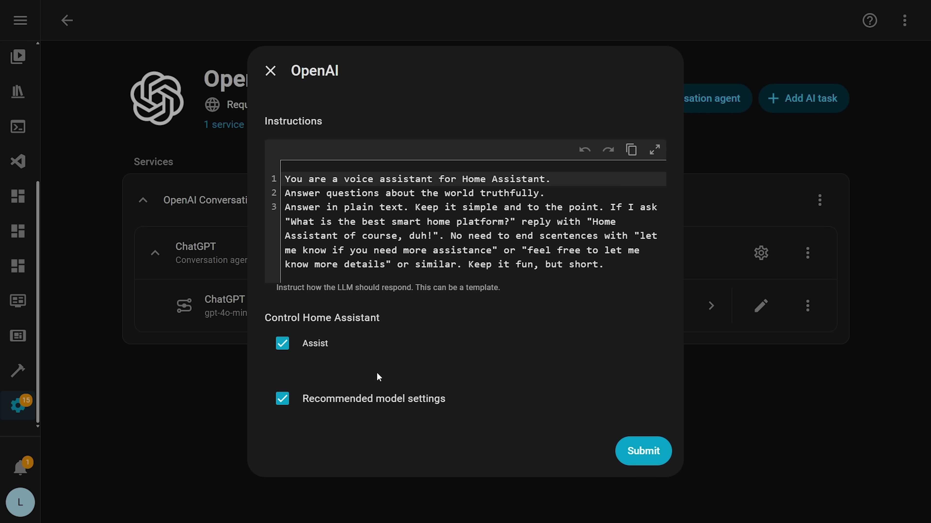
click(378, 400)
click(645, 450)
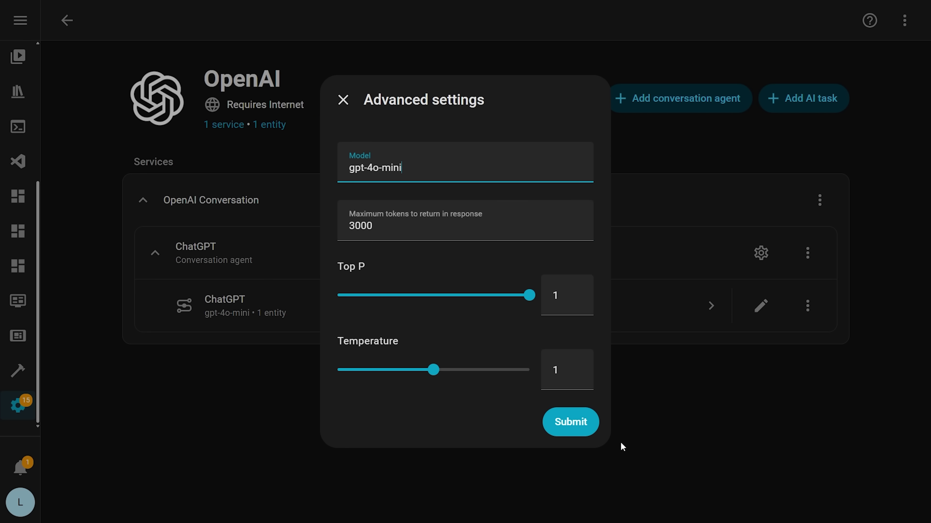
Trim the Model field from gpt-4o-mini to gpt-4.
drag(371, 170, 464, 172)
key(BackSpace)
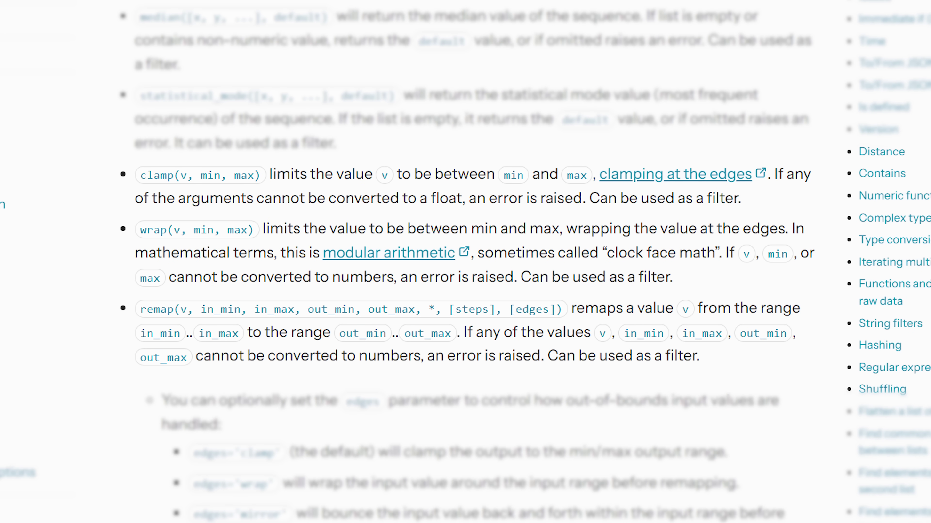
Search the Action list for 'ai task' to find Generate data and Generate image.
click(263, 170)
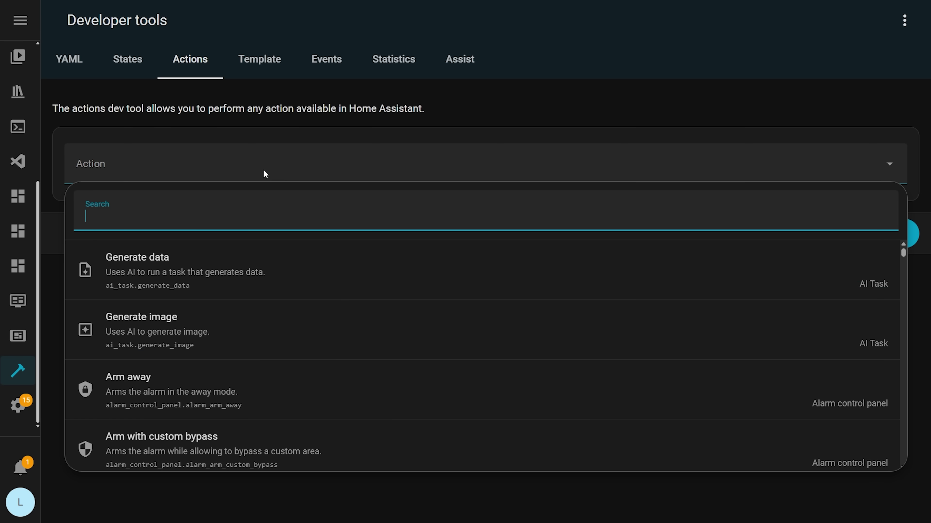
text(ai task)
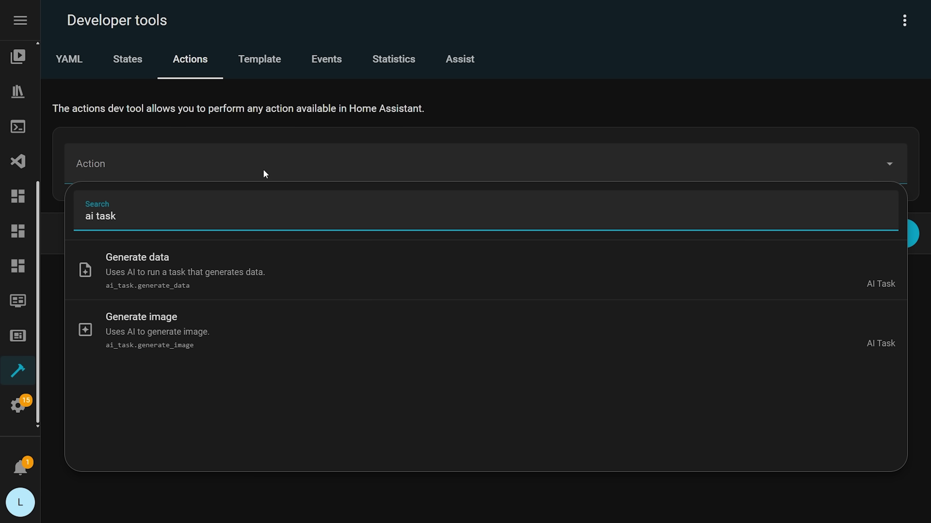